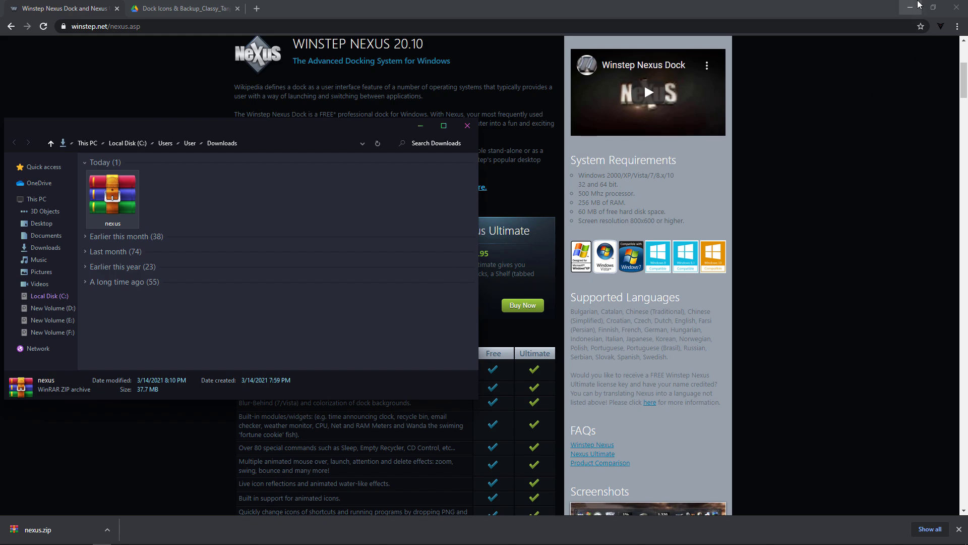
Extract the nexus archive in Downloads to its own nexus folder with 7-Zip, replacing all existing files
click(910, 7)
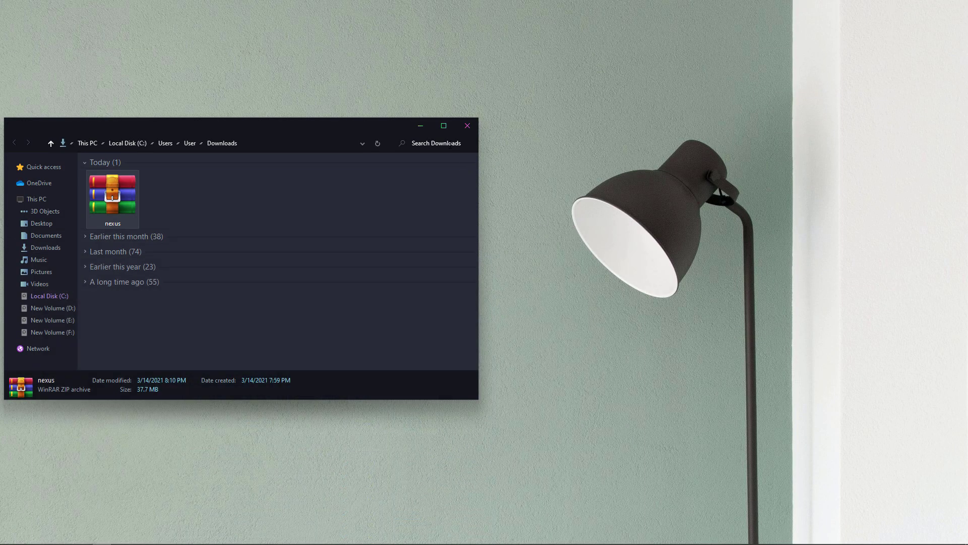
click(444, 128)
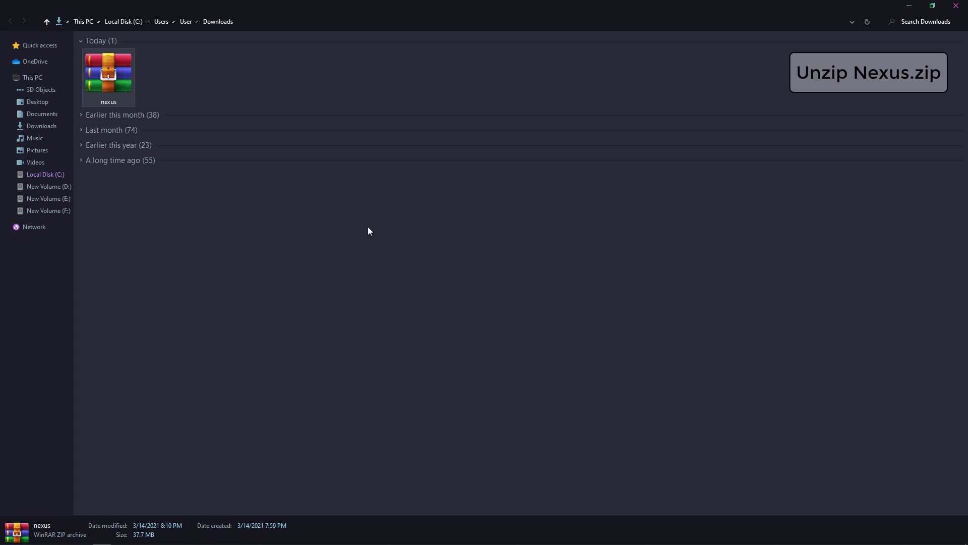
right_click(105, 64)
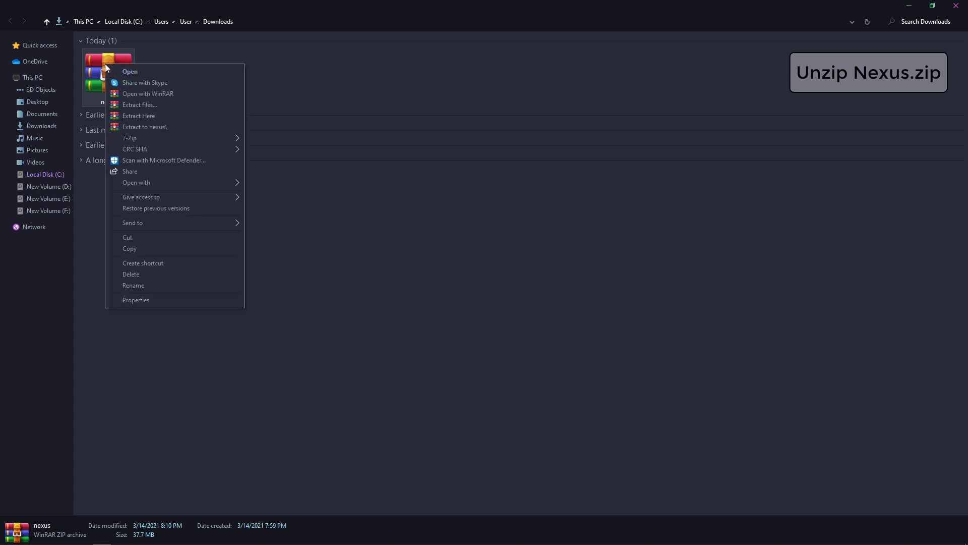
mouse_move(167, 139)
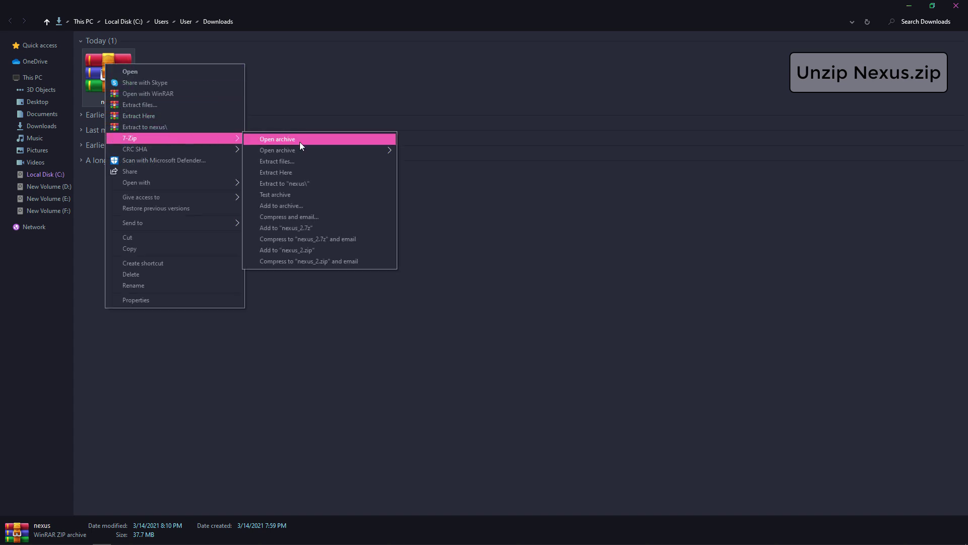
click(314, 183)
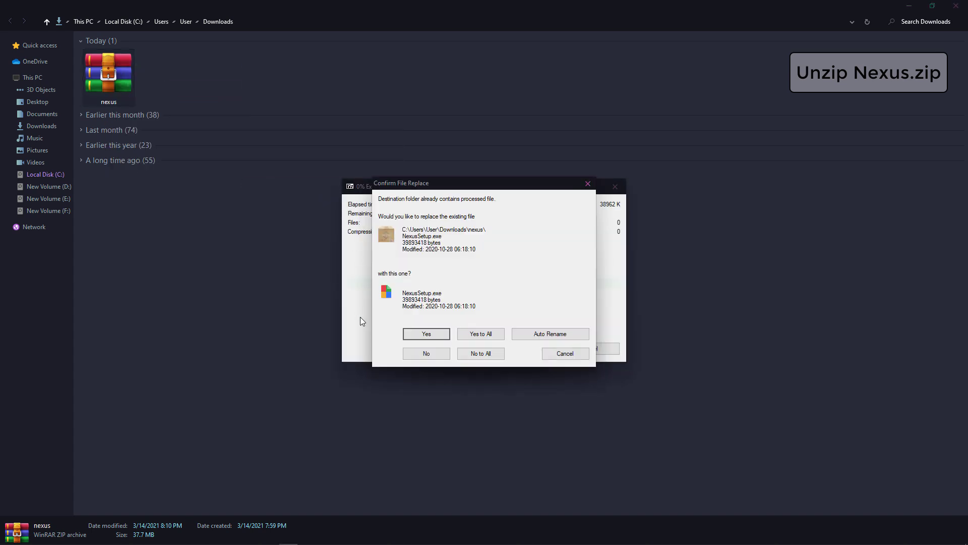
click(484, 334)
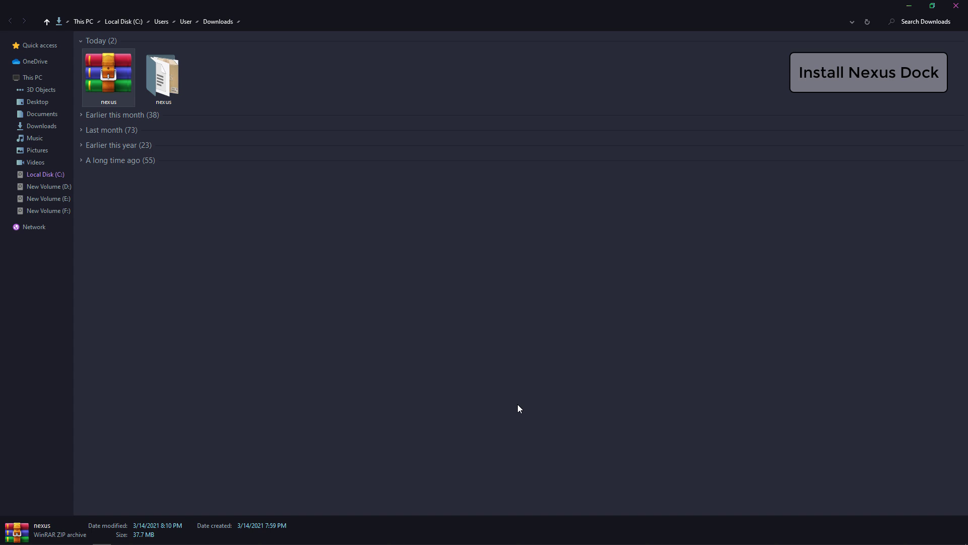
Run NexusSetup from the extracted nexus folder and choose English as the setup language
double_click(162, 77)
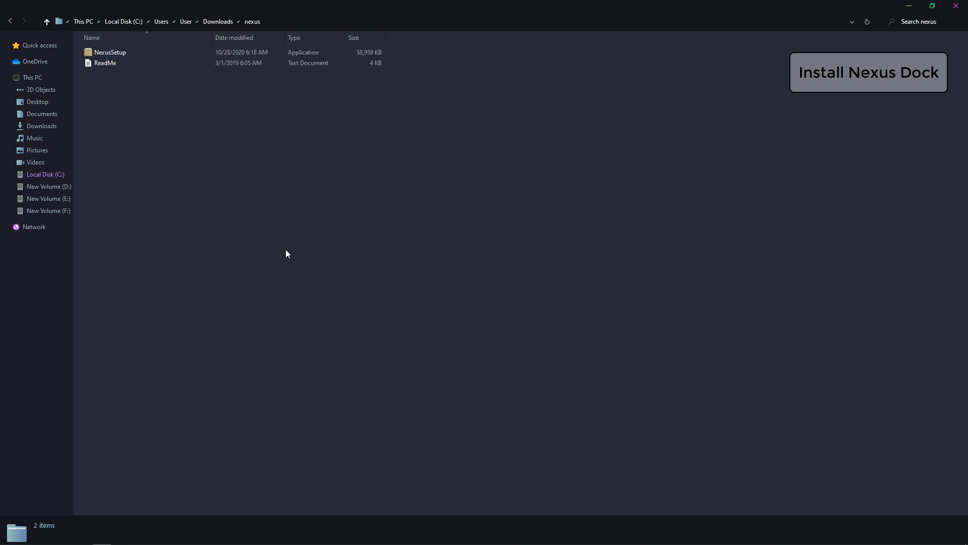
click(129, 53)
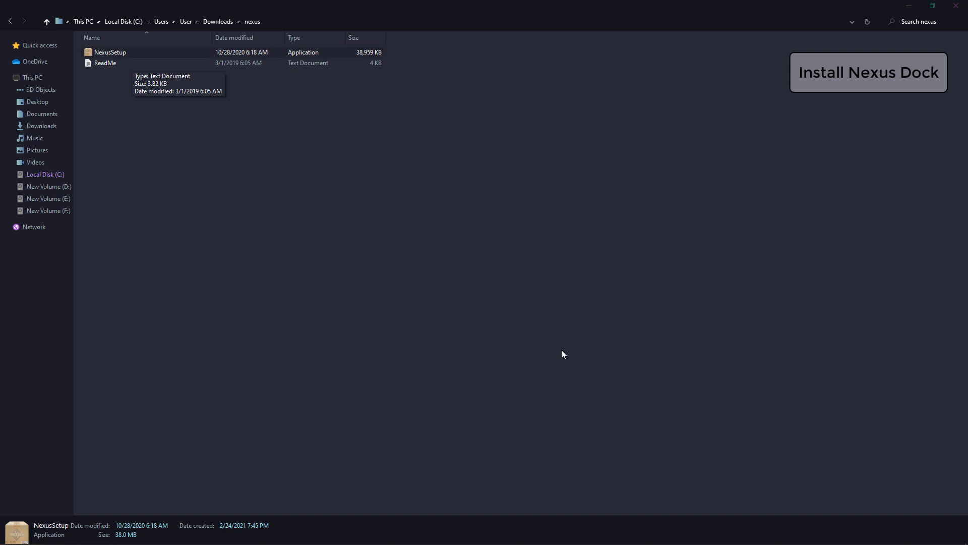
key(Return)
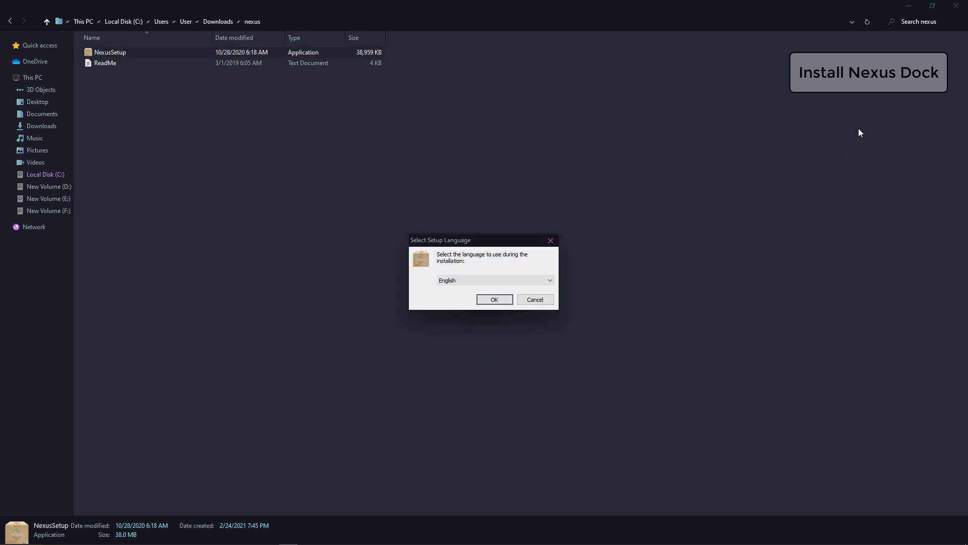
click(909, 5)
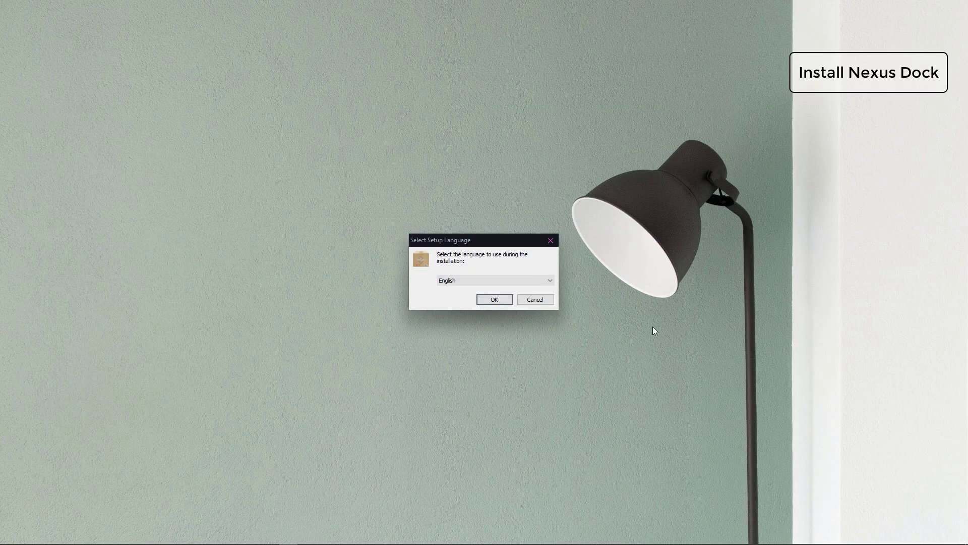
click(495, 299)
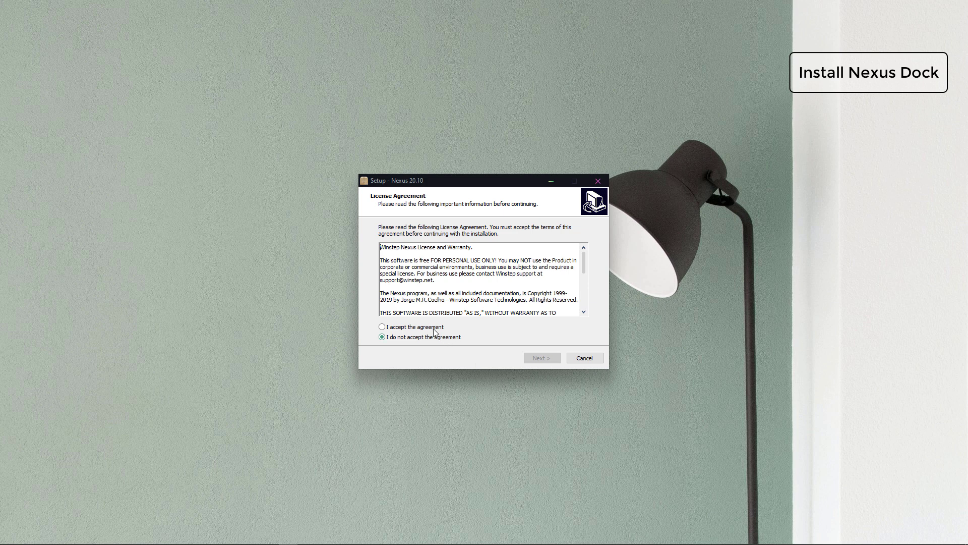
Accept the license agreement, install Nexus with the default destination and Start Menu folder, and finish with Launch Nexus enabled
click(434, 328)
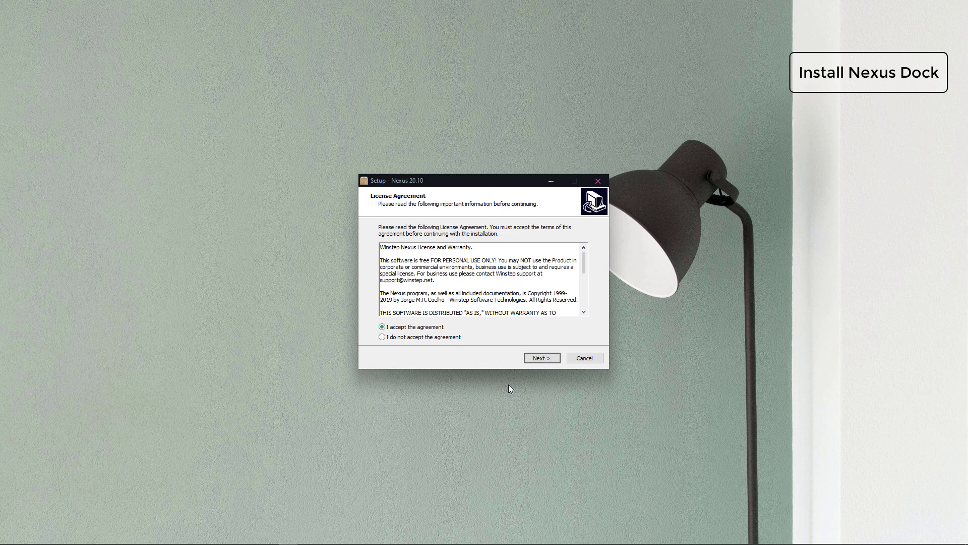
click(542, 358)
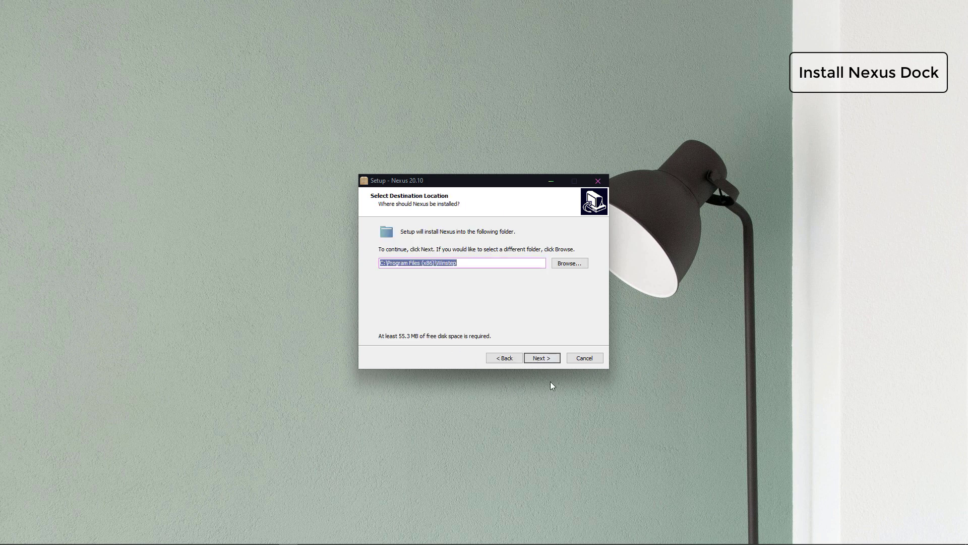
click(546, 359)
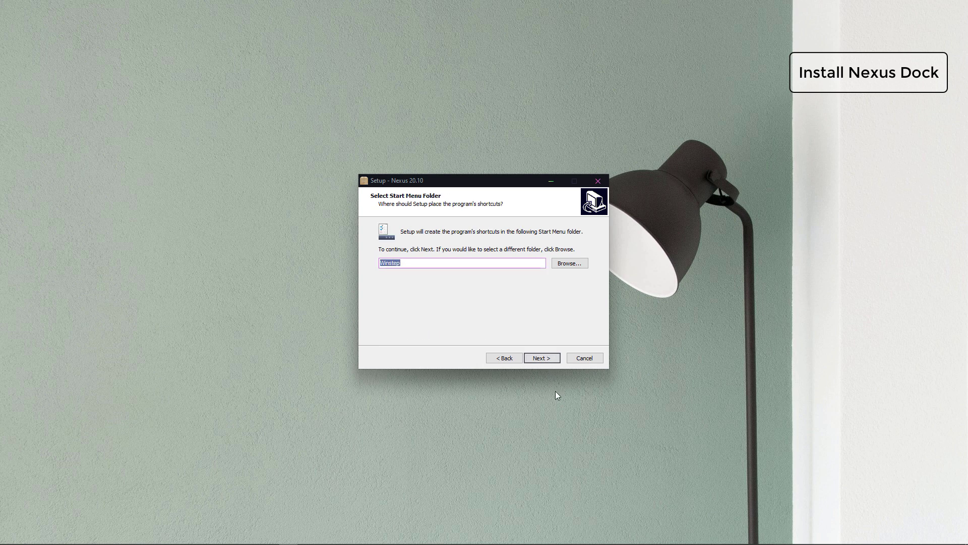
click(542, 359)
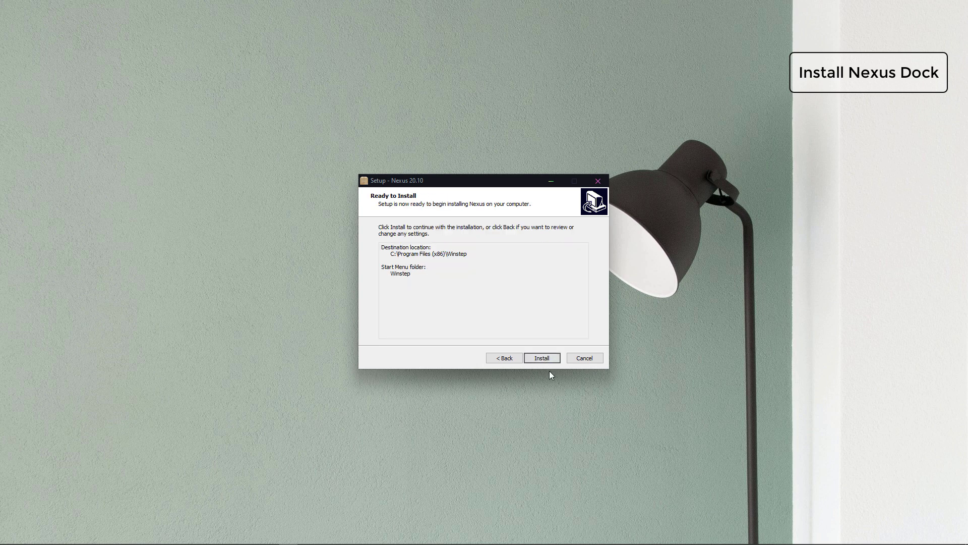
click(543, 359)
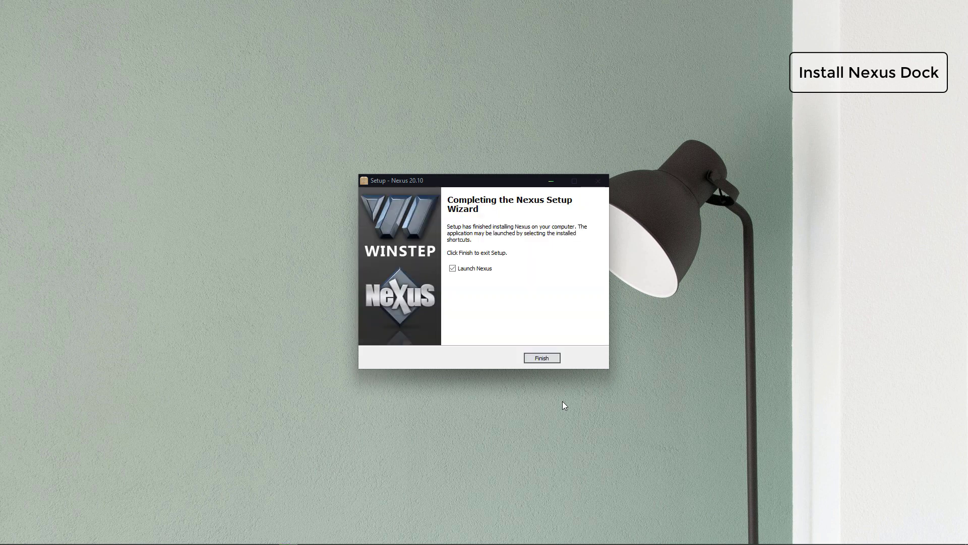
click(548, 359)
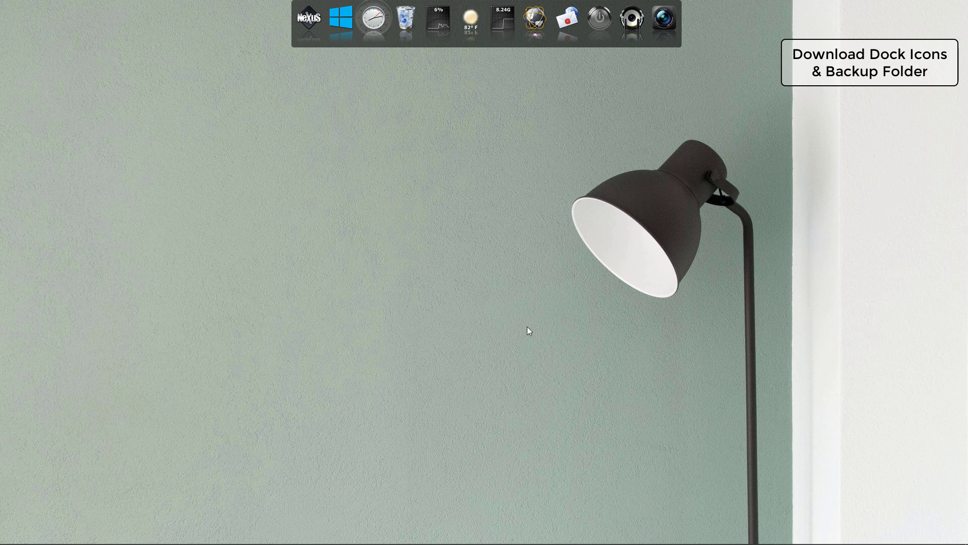
Switch to Chrome, download the Dock Icons & Backup 7z archive from Google Drive and show it in its folder
mouse_move(117, 542)
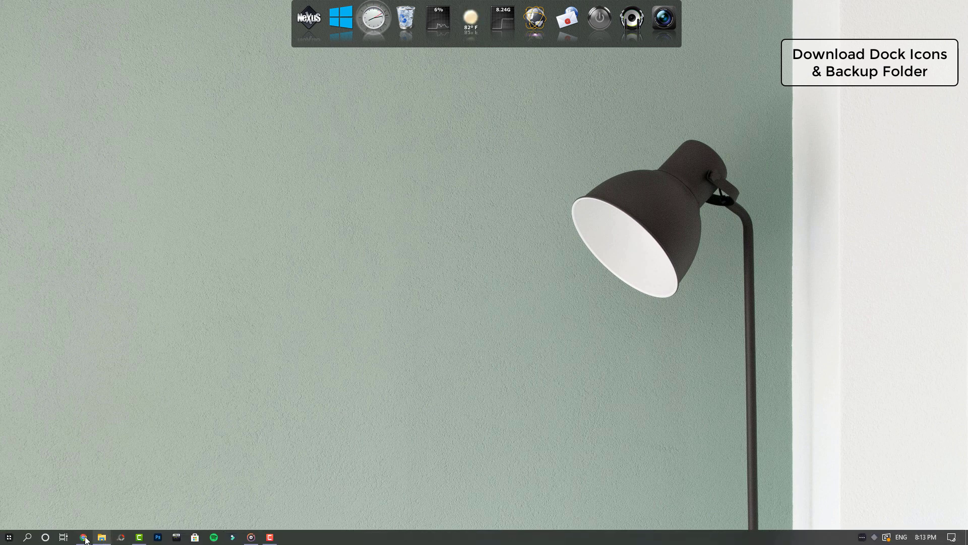
click(86, 539)
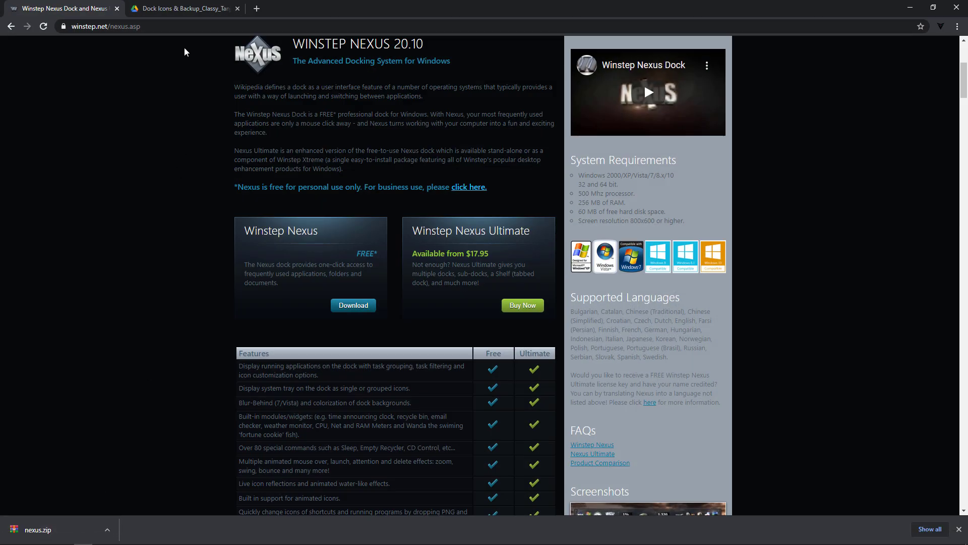
click(184, 8)
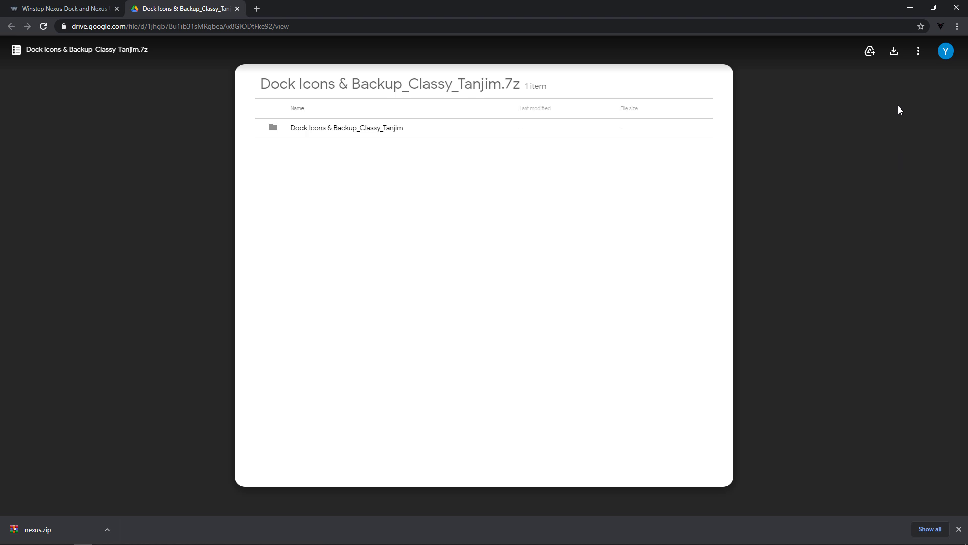
click(893, 52)
click(108, 530)
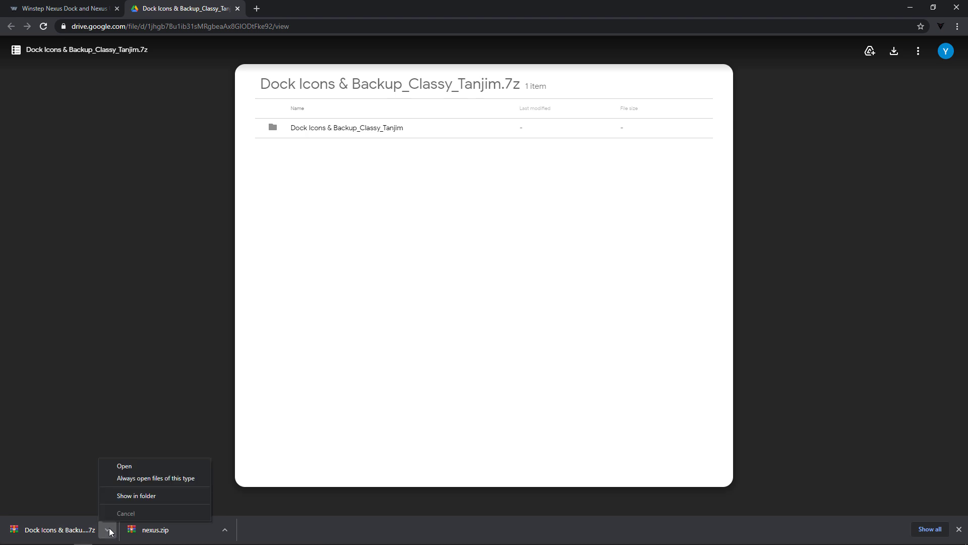
click(161, 497)
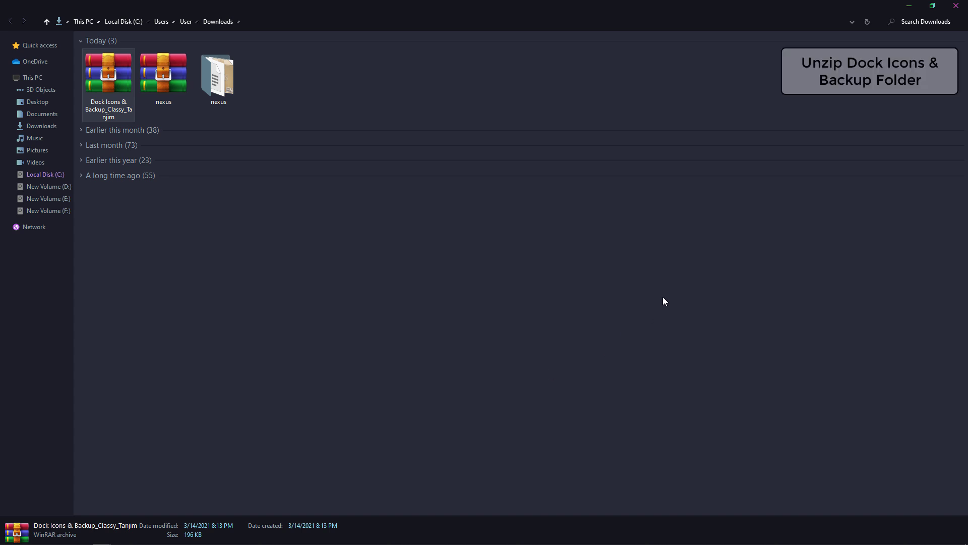
Extract the Dock Icons & Backup archive to its own folder with 7-Zip and minimize the Downloads window
right_click(98, 66)
mouse_move(146, 152)
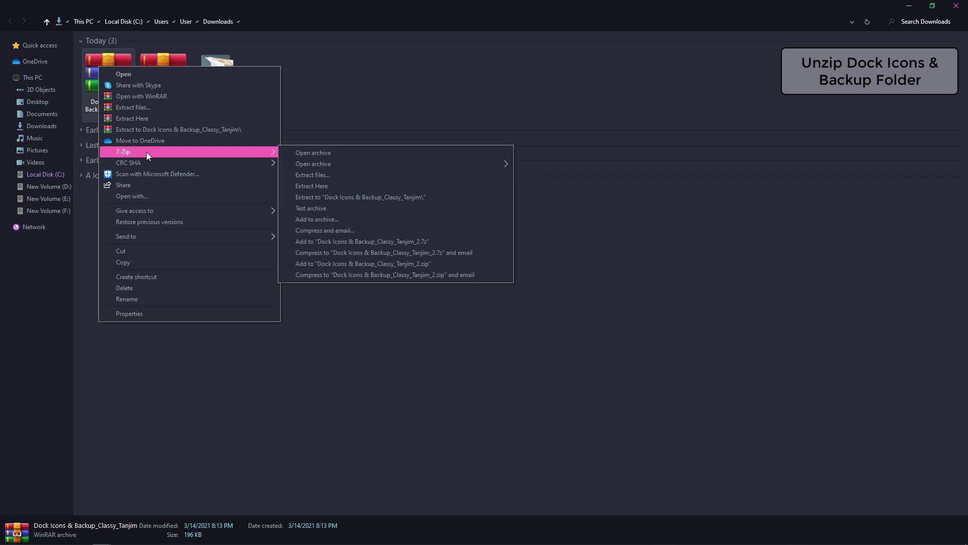
click(383, 196)
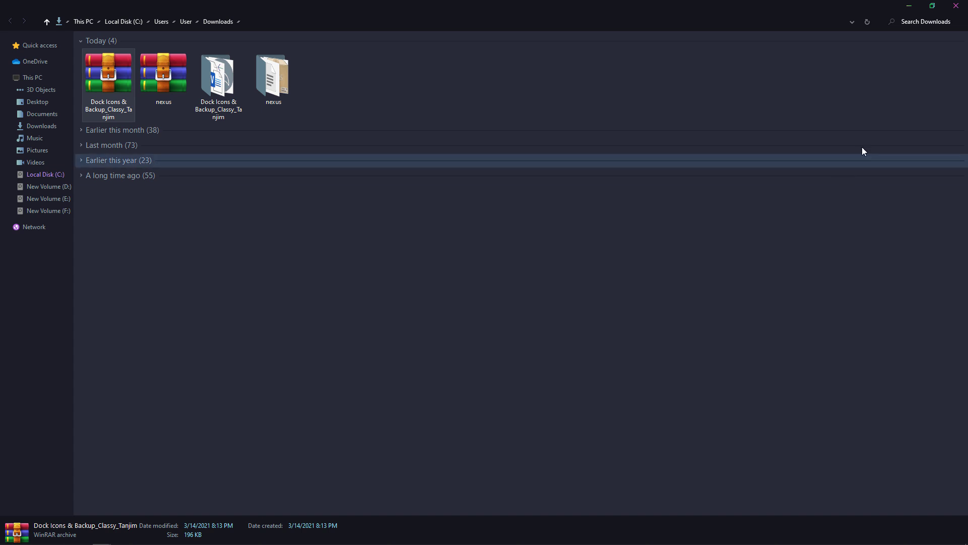
click(912, 5)
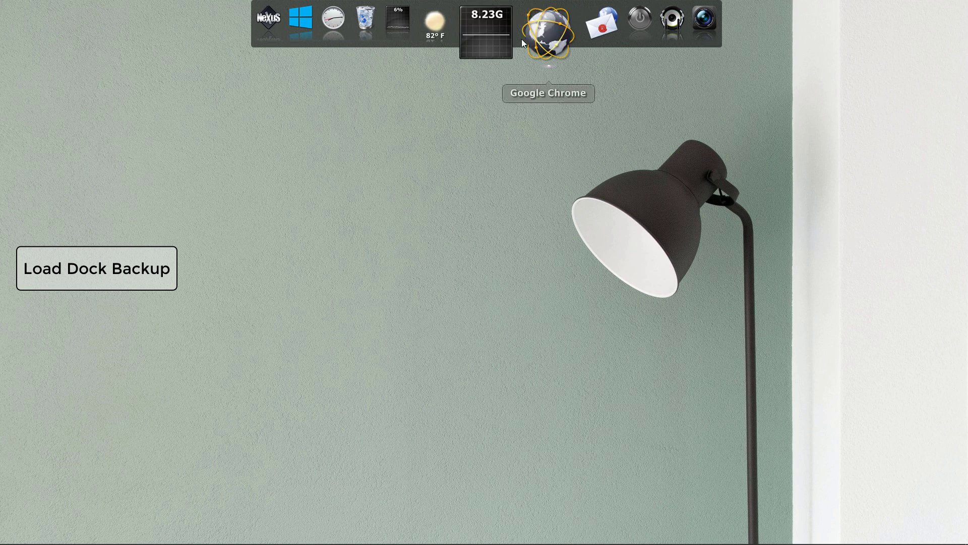
Restore the Nexus dock configuration from wsbackup in the extracted Dock Icons & Backup folder and apply the preferences
right_click(520, 40)
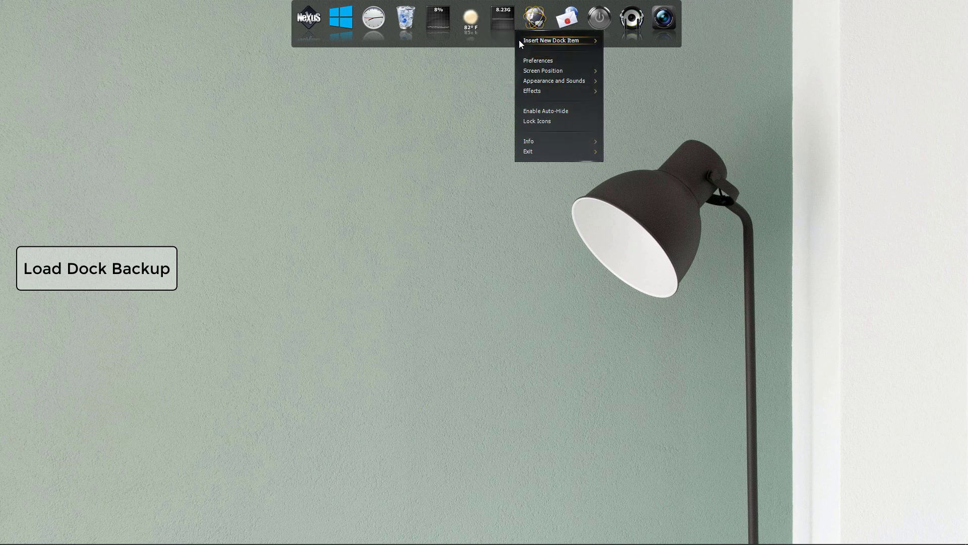
click(574, 60)
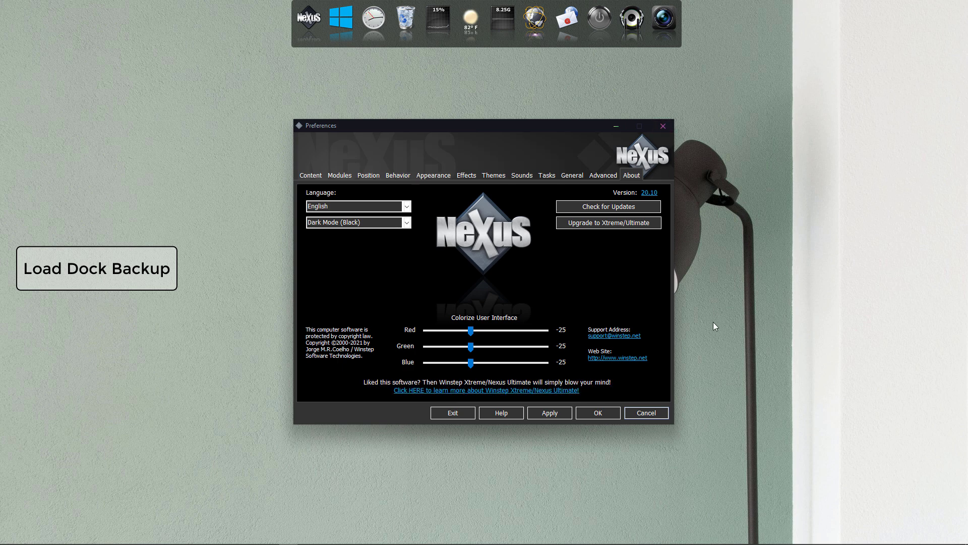
click(604, 175)
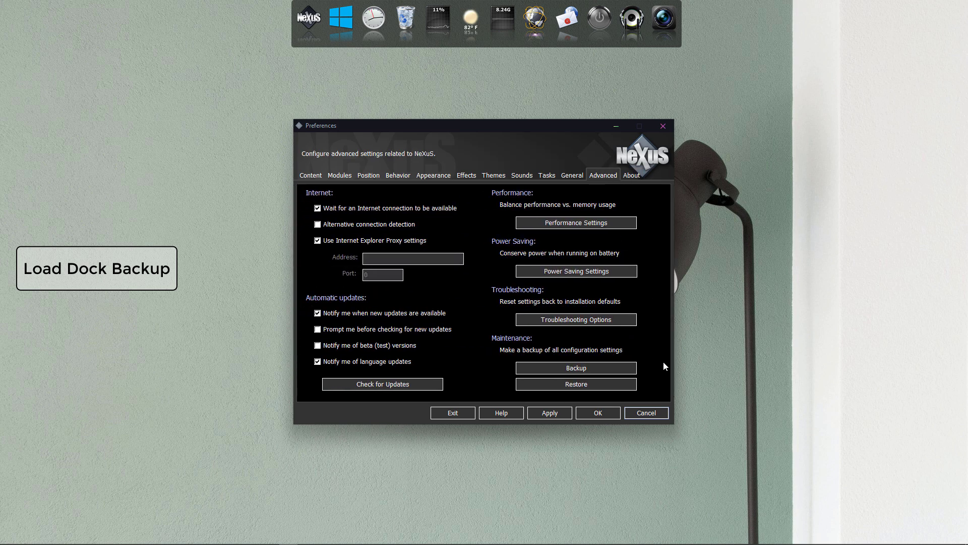
click(581, 384)
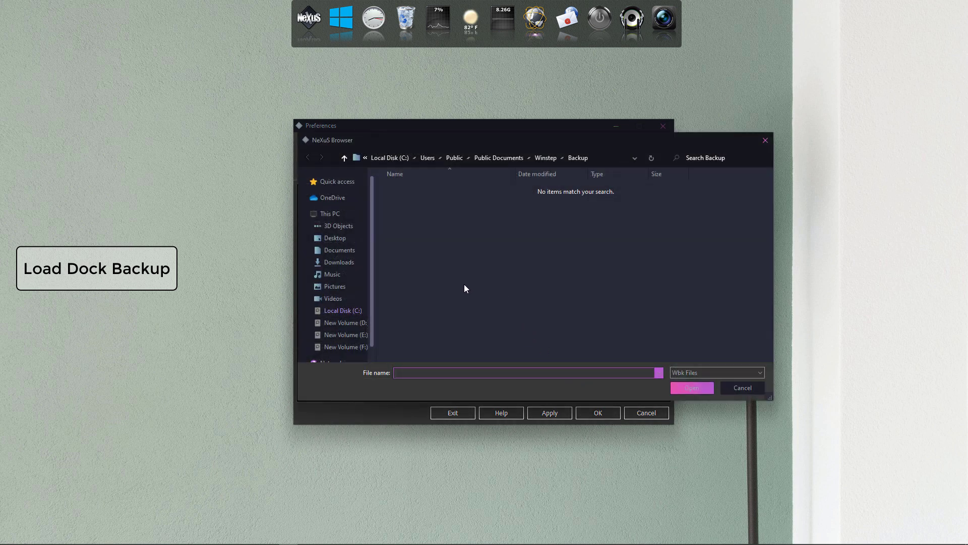
click(349, 264)
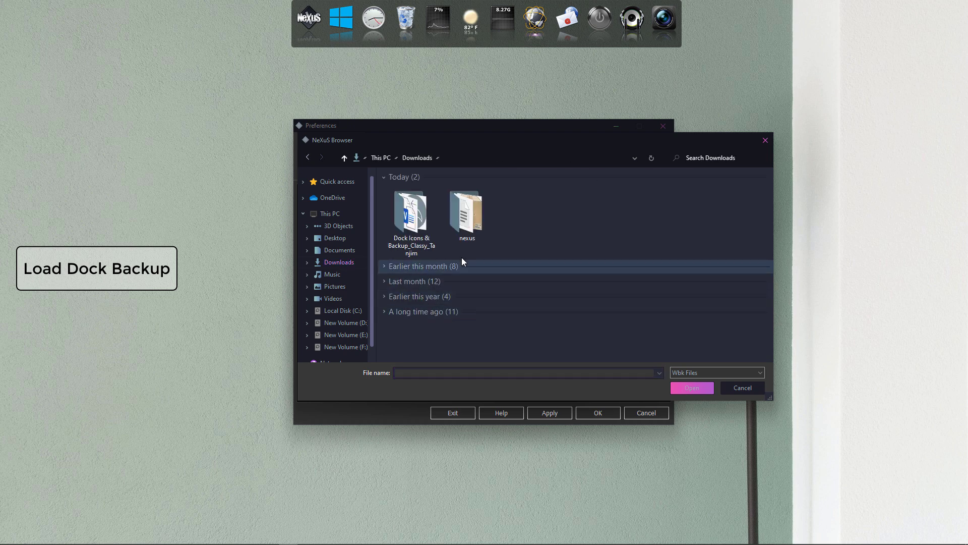
double_click(414, 223)
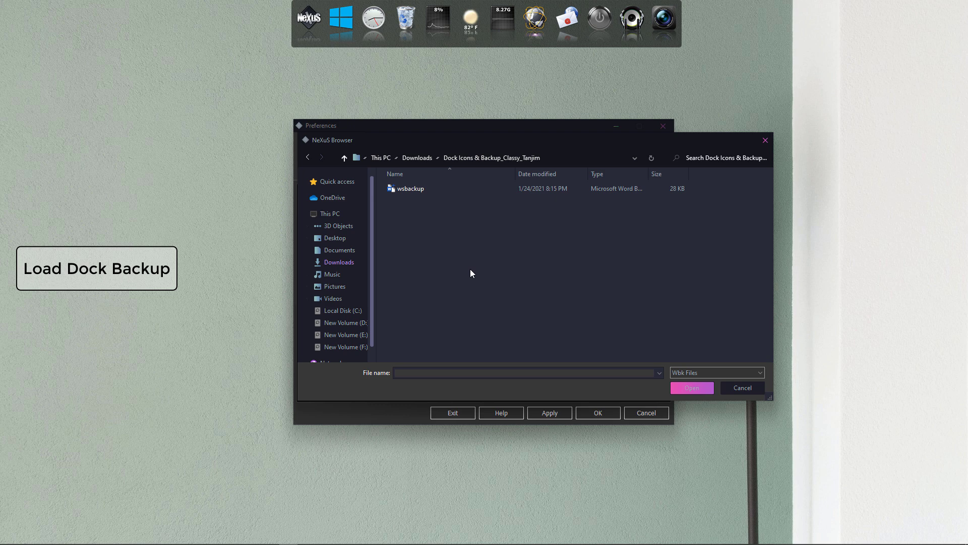
click(420, 191)
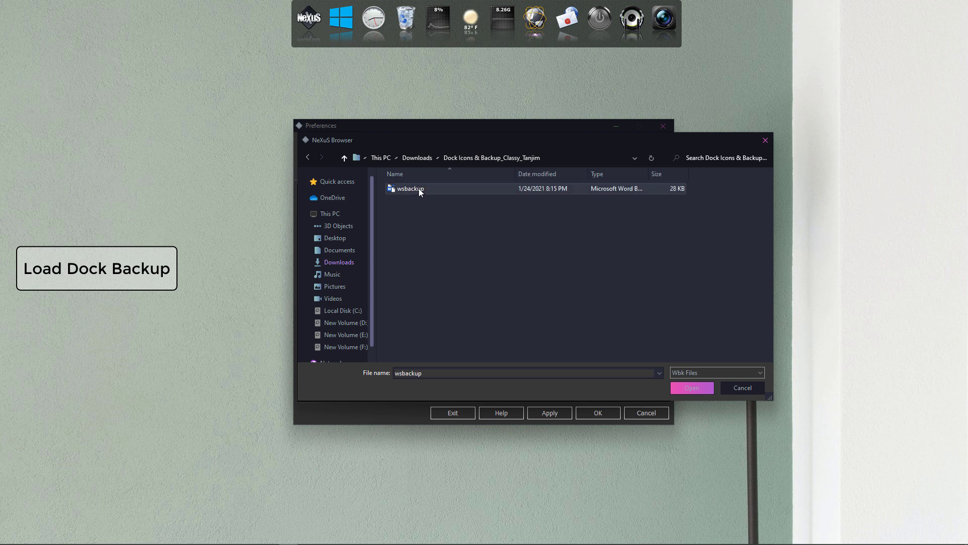
click(696, 387)
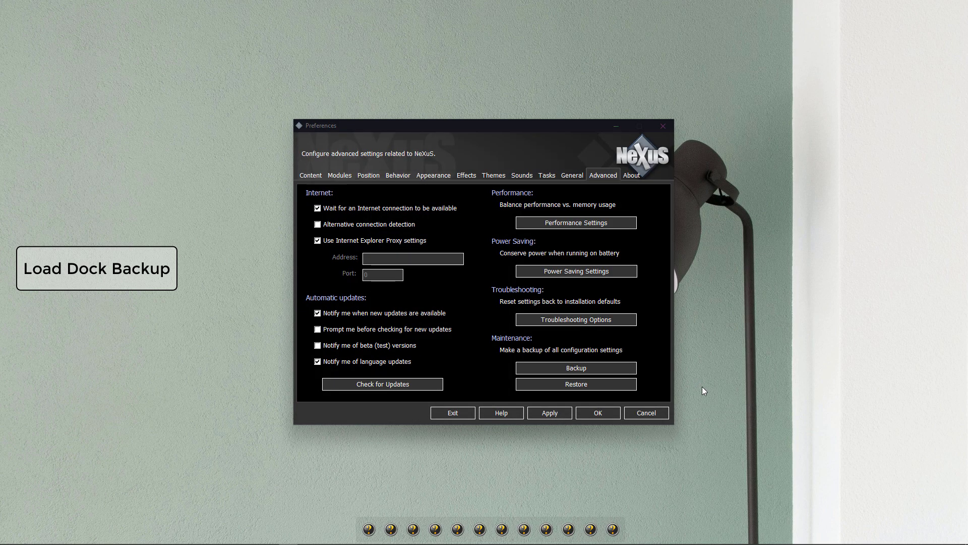
click(550, 413)
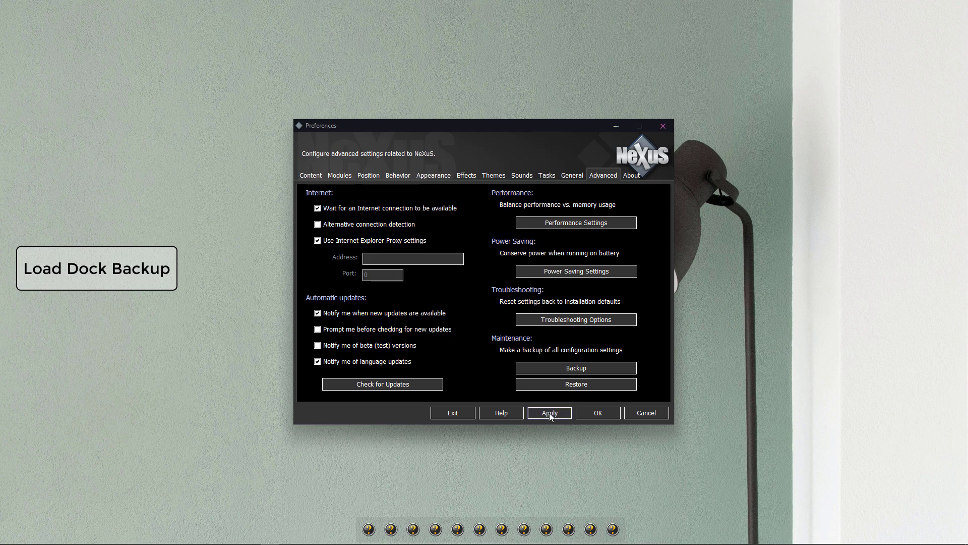
click(598, 413)
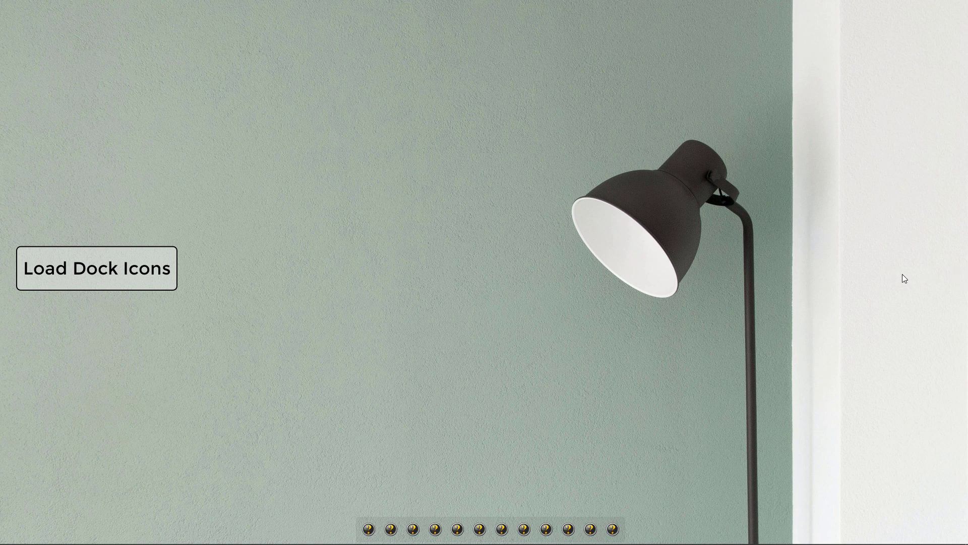
Change the Start Menu dock item's icon to "1. start" from the extracted Dock Icons & Backup folder in Downloads
right_click(368, 528)
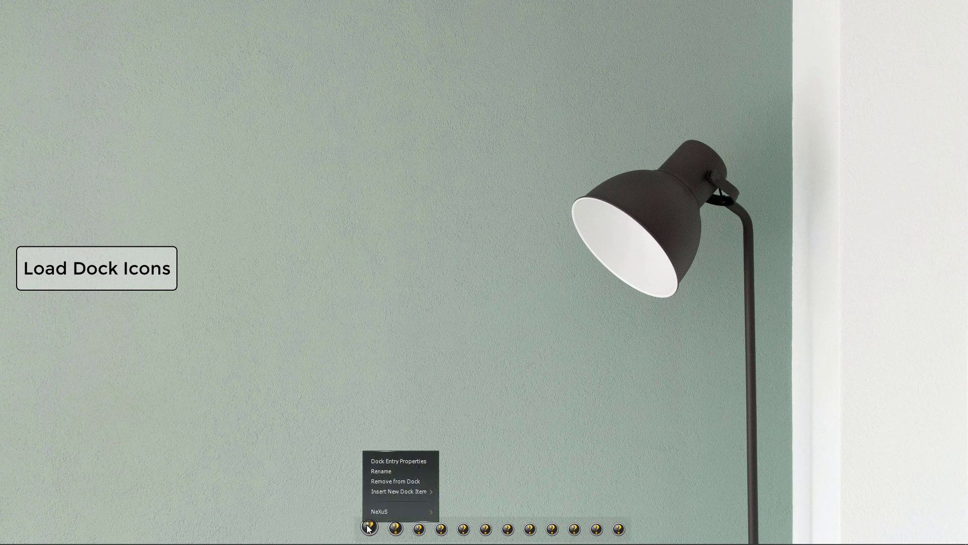
click(415, 461)
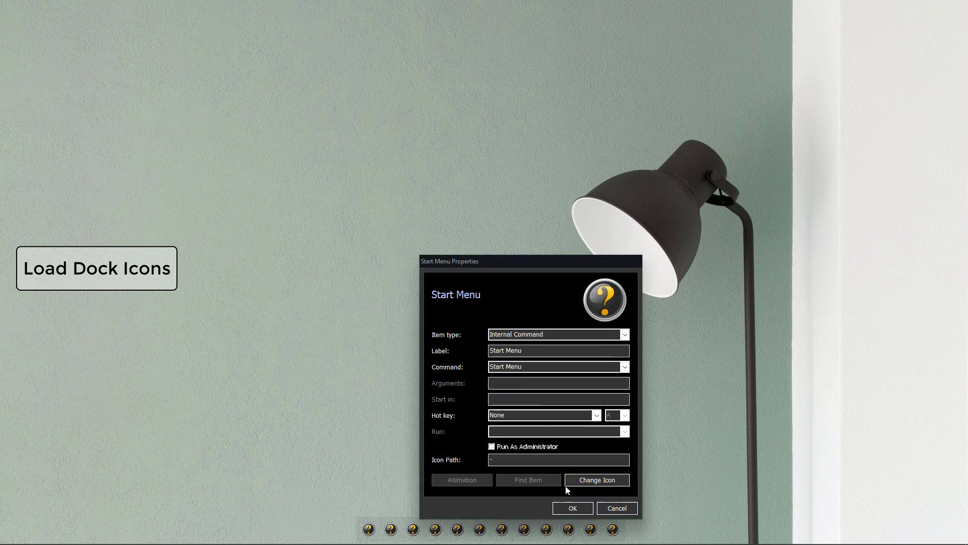
click(596, 480)
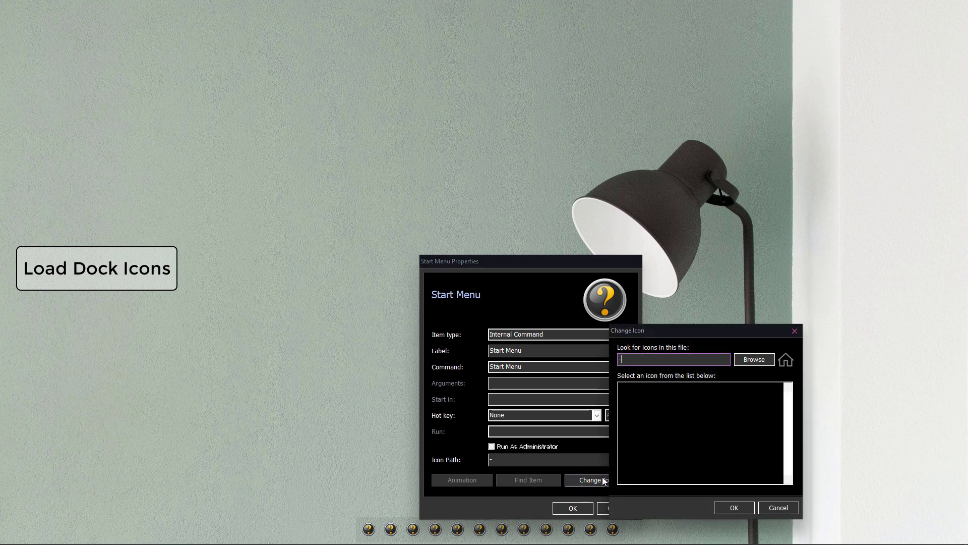
click(754, 360)
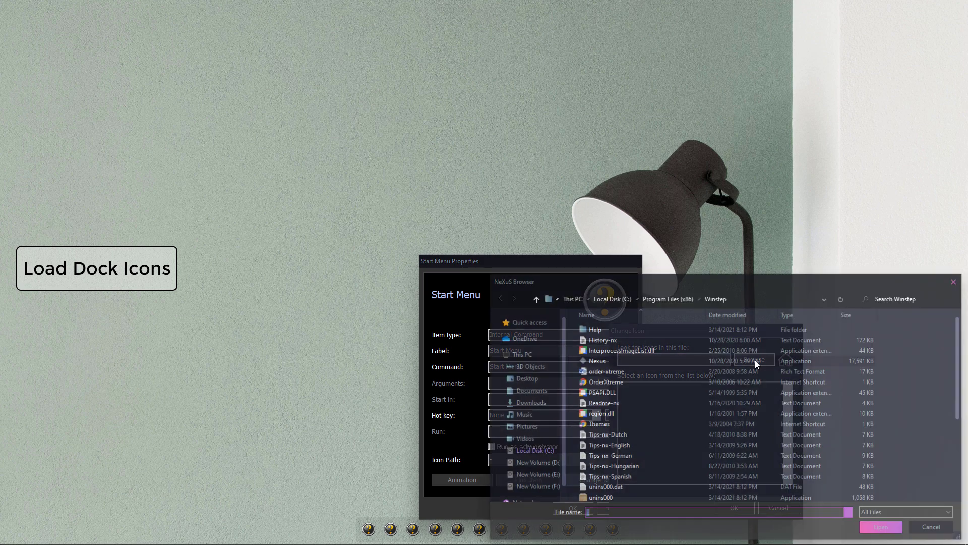
click(540, 405)
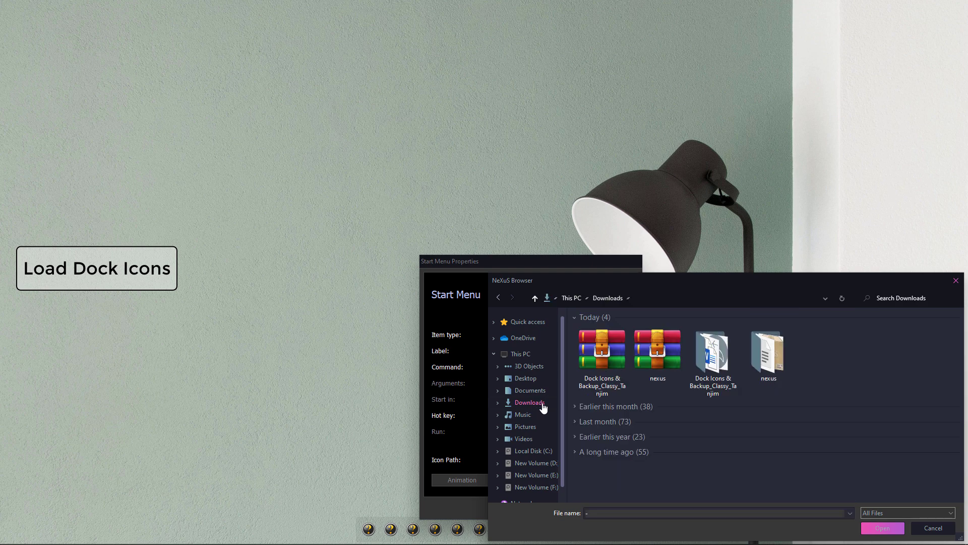
double_click(729, 373)
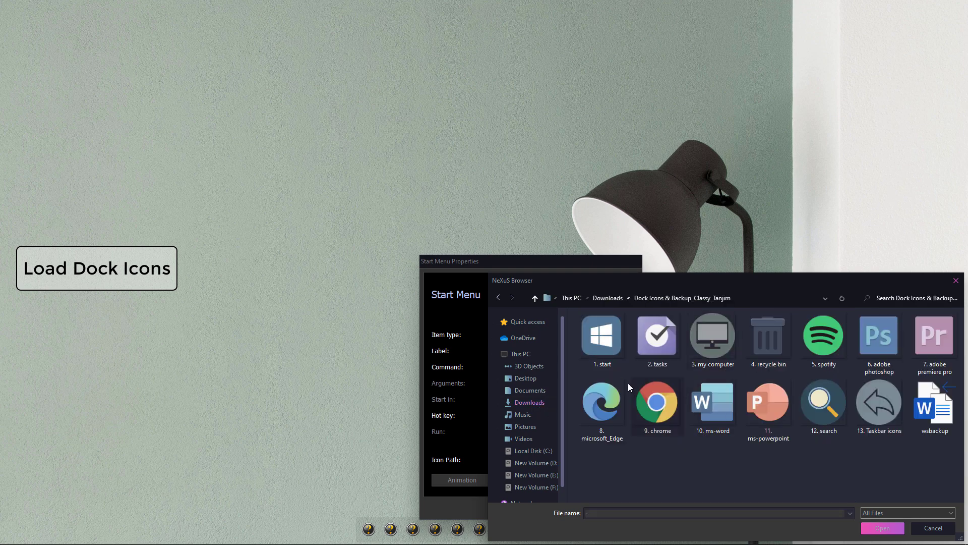
click(608, 351)
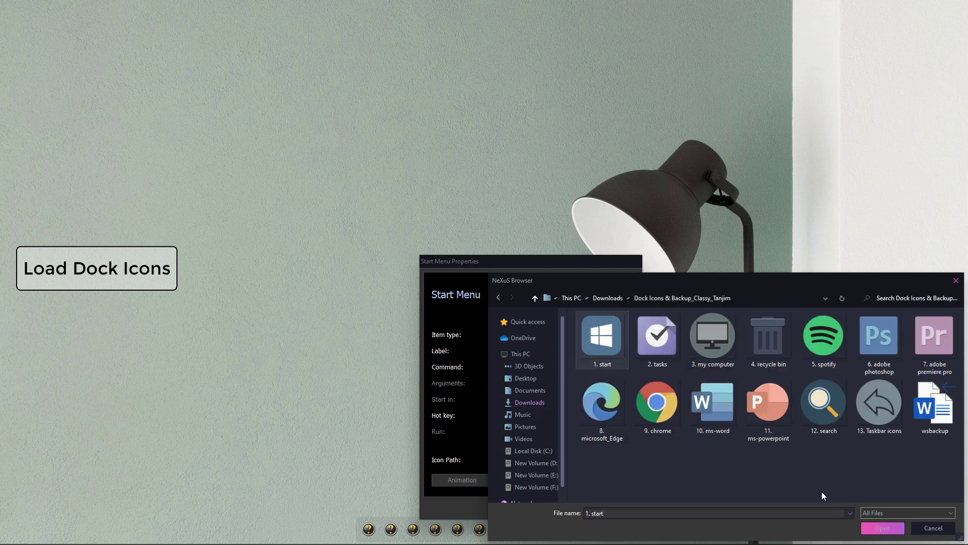
click(878, 527)
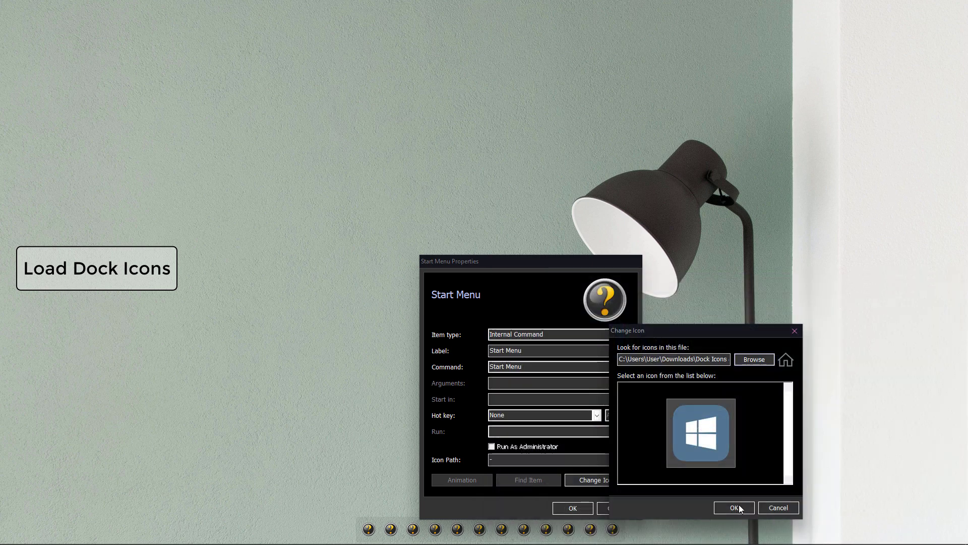
click(734, 507)
click(580, 507)
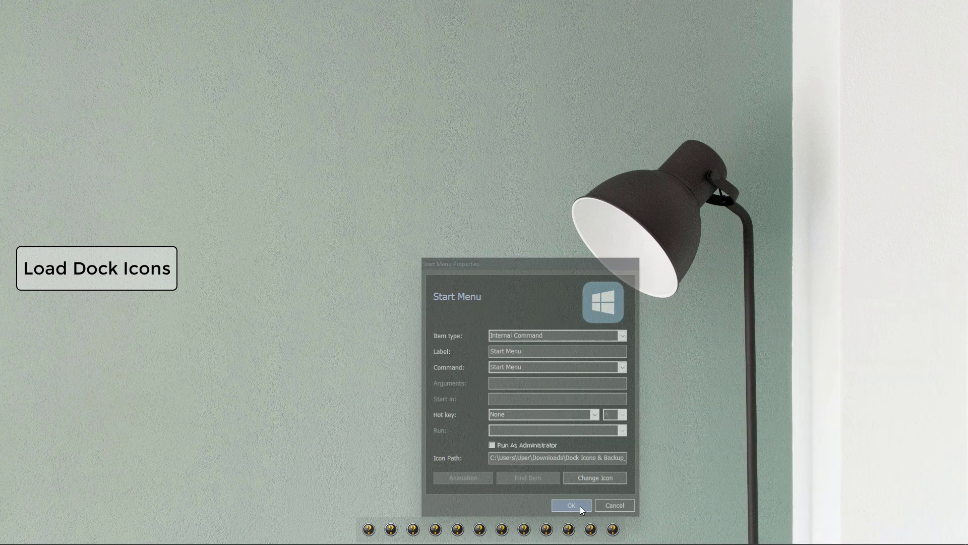
Change the Task View dock item's icon to "2. tasks" from the extracted Dock Icons & Backup folder
right_click(391, 527)
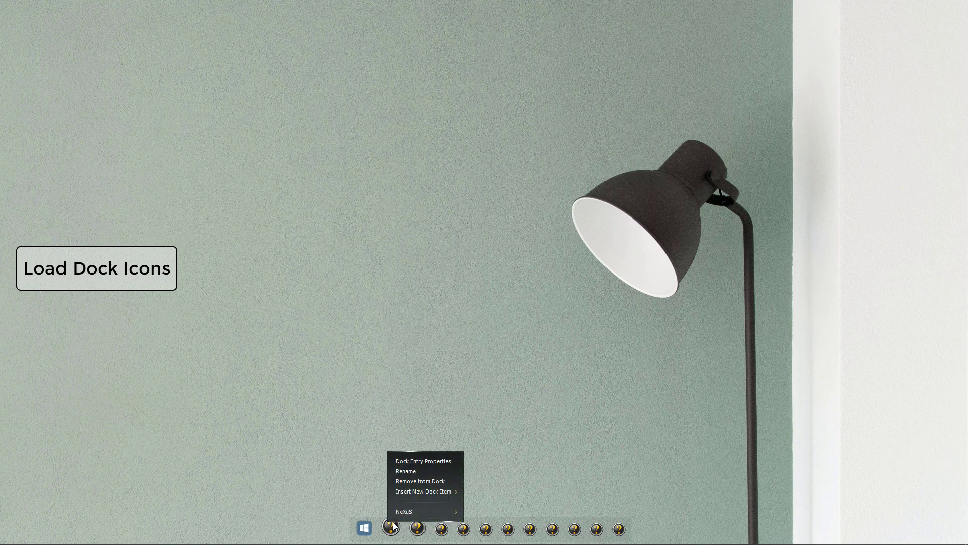
click(441, 462)
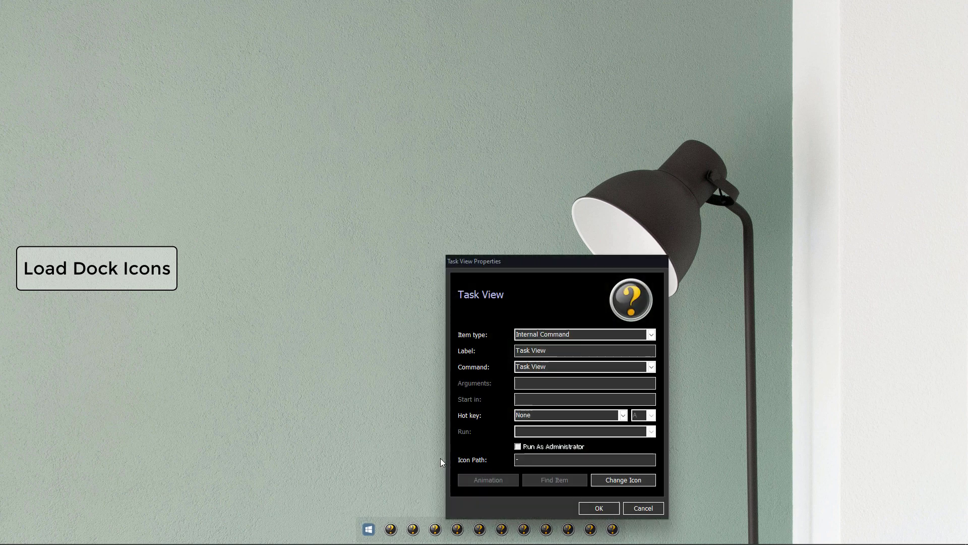
click(619, 481)
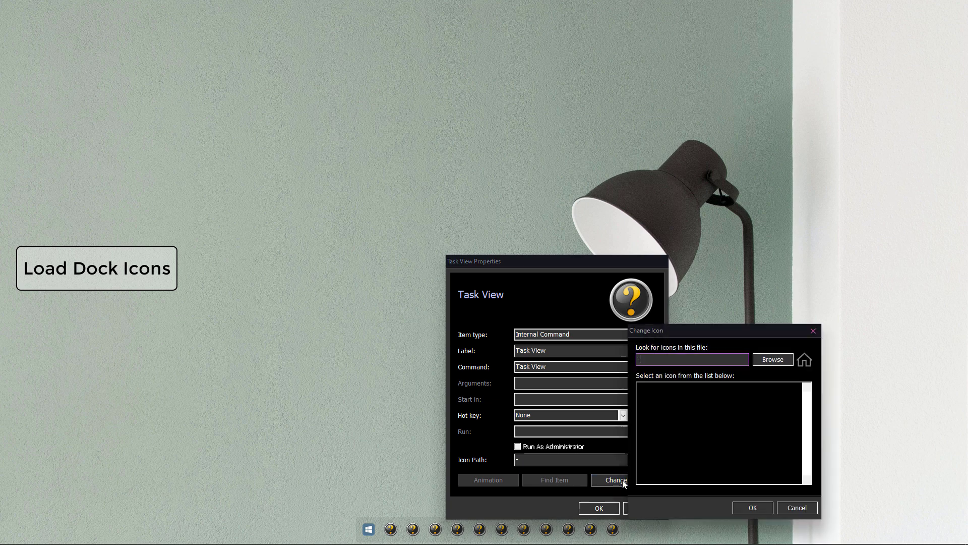
click(779, 362)
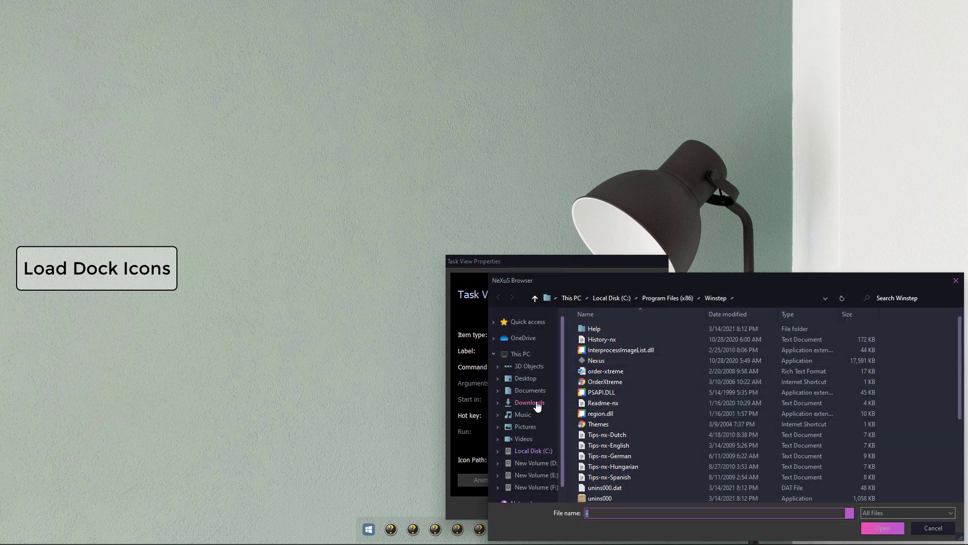
click(537, 404)
double_click(720, 364)
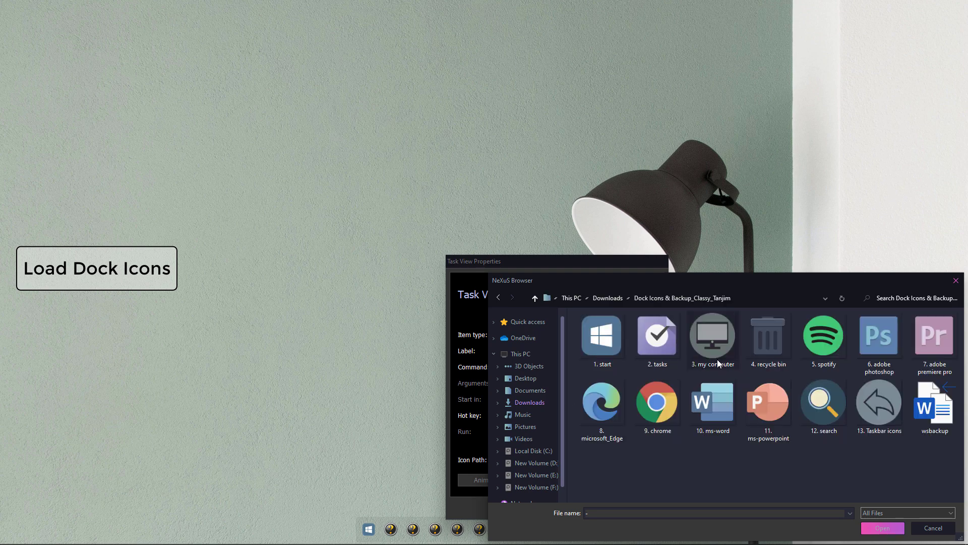
click(656, 348)
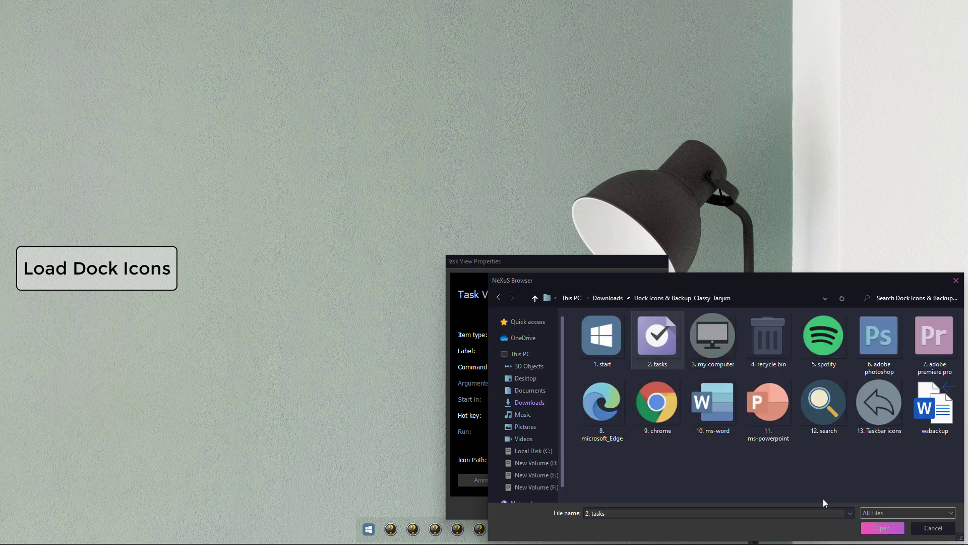
click(878, 528)
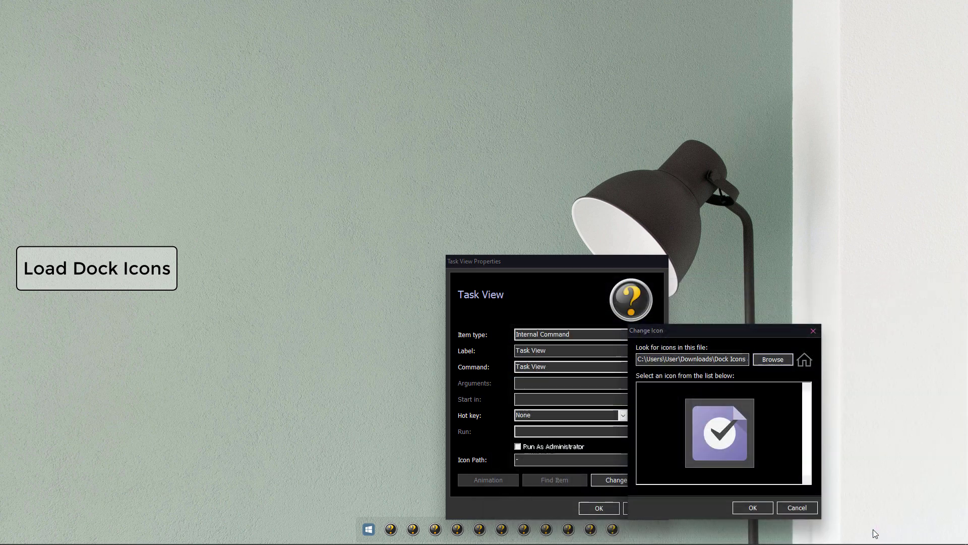
click(752, 507)
click(602, 508)
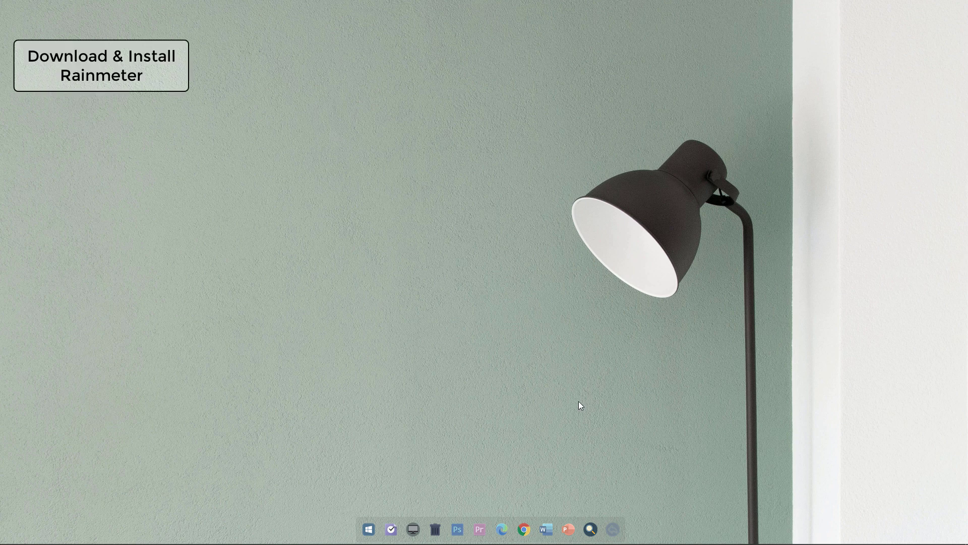
Switch to Chrome, download the Rainmeter 4.4 Beta release from rainmeter.net, launch its installer and minimize the browser
click(524, 529)
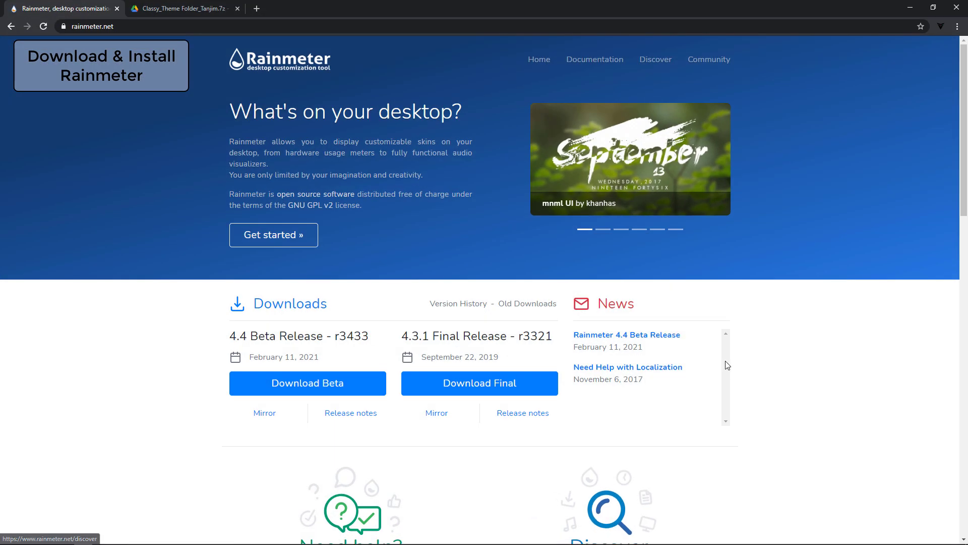
scroll(727, 365, down, 1)
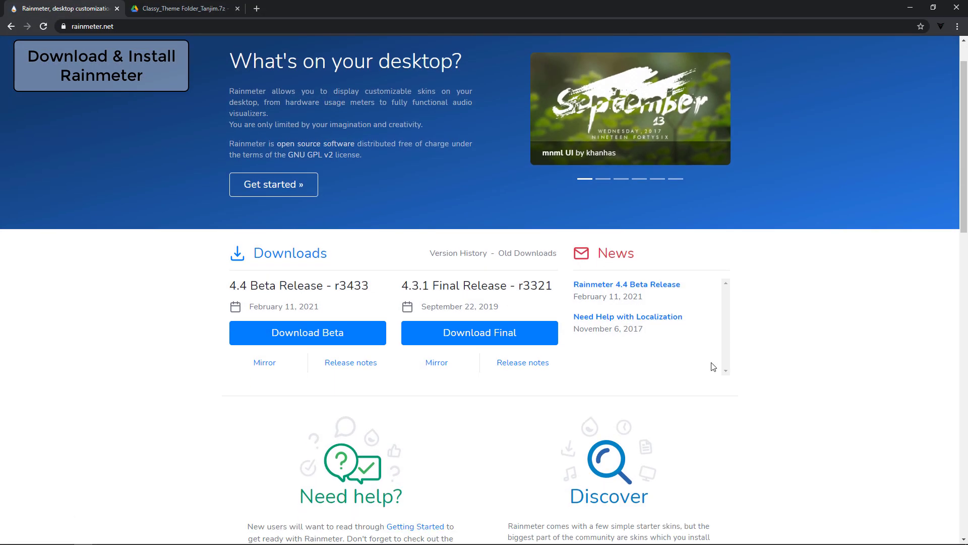
click(324, 333)
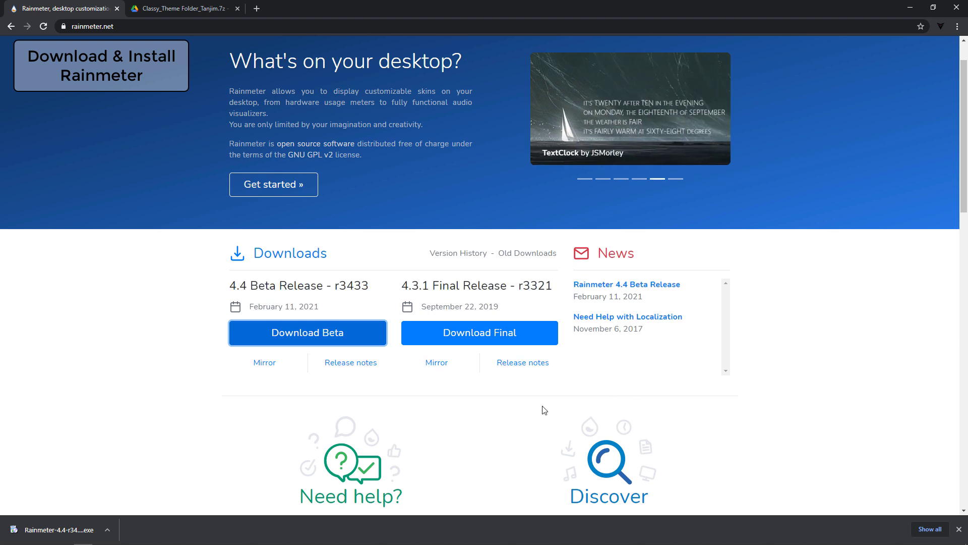
click(108, 529)
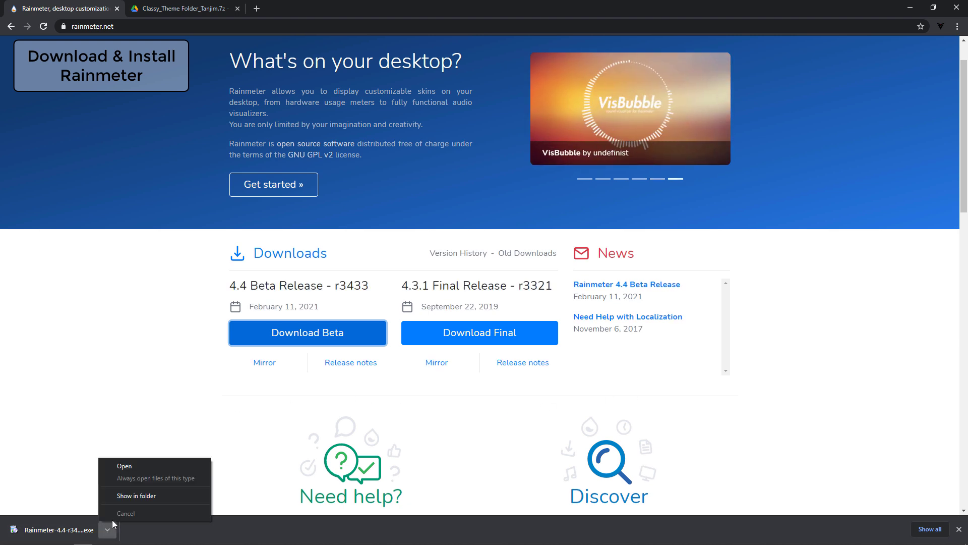
click(152, 465)
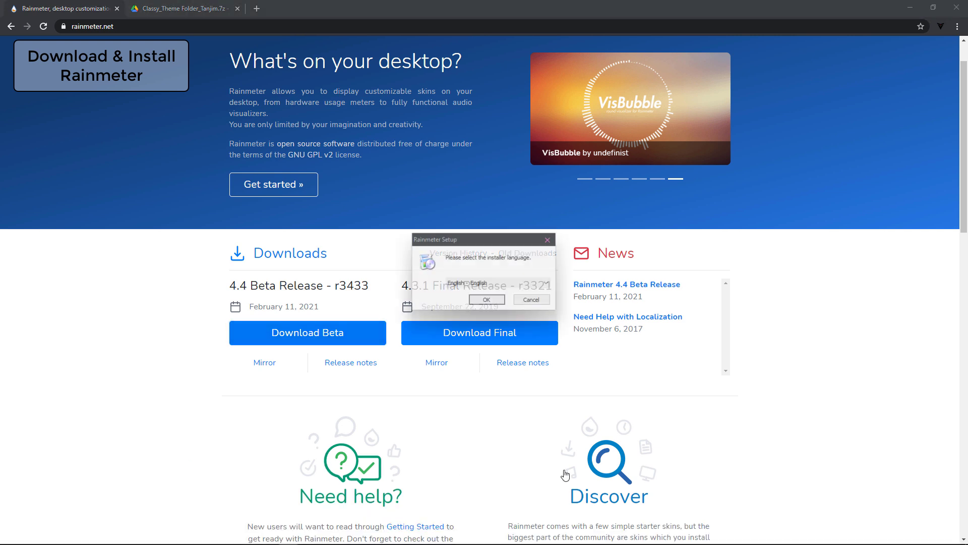
click(911, 8)
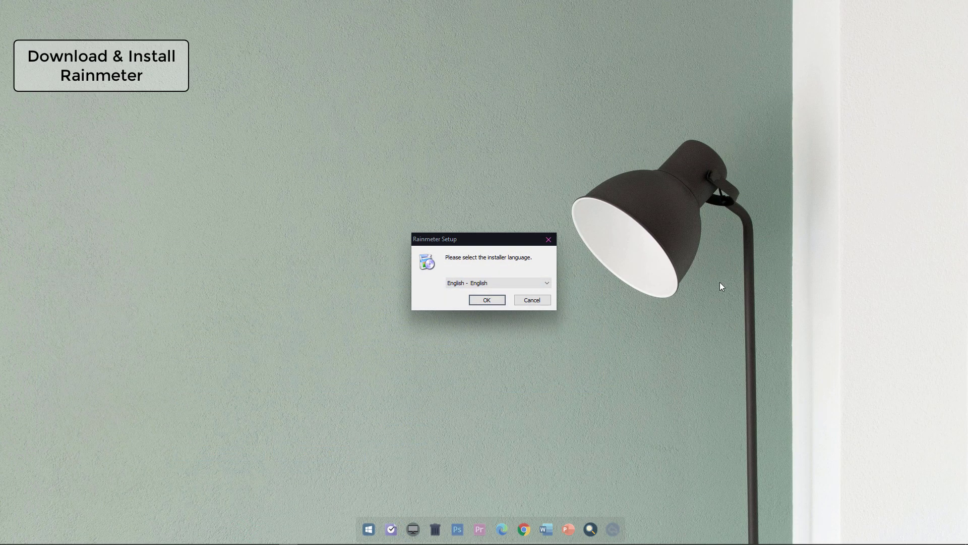
Install Rainmeter in English with the standard setup, 64-bit version and launch on startup enabled, and finish with Run Rainmeter enabled
click(491, 301)
click(541, 360)
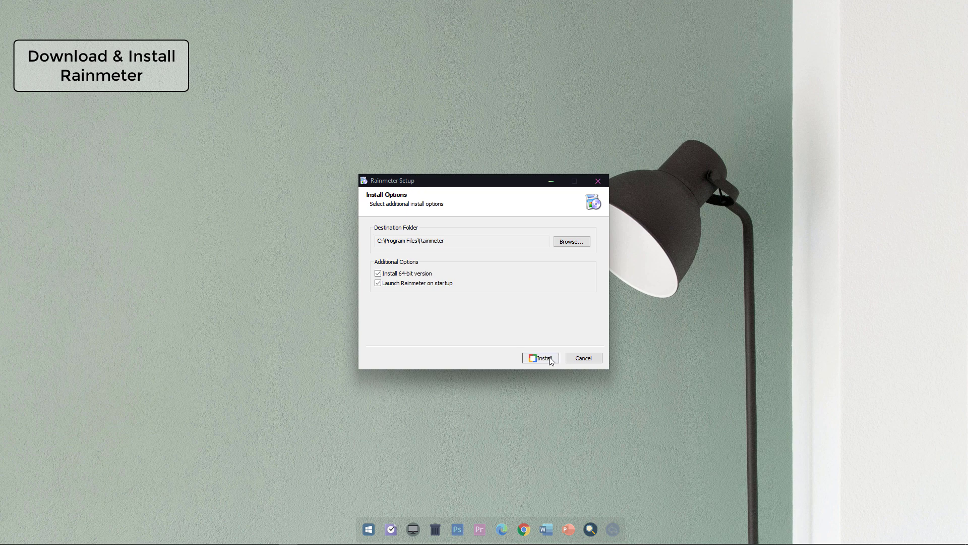
click(550, 359)
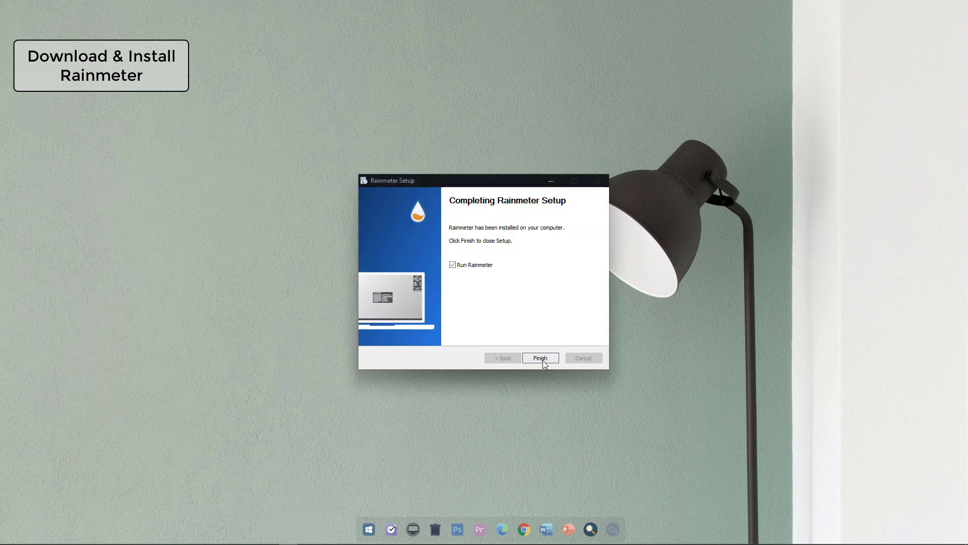
click(543, 360)
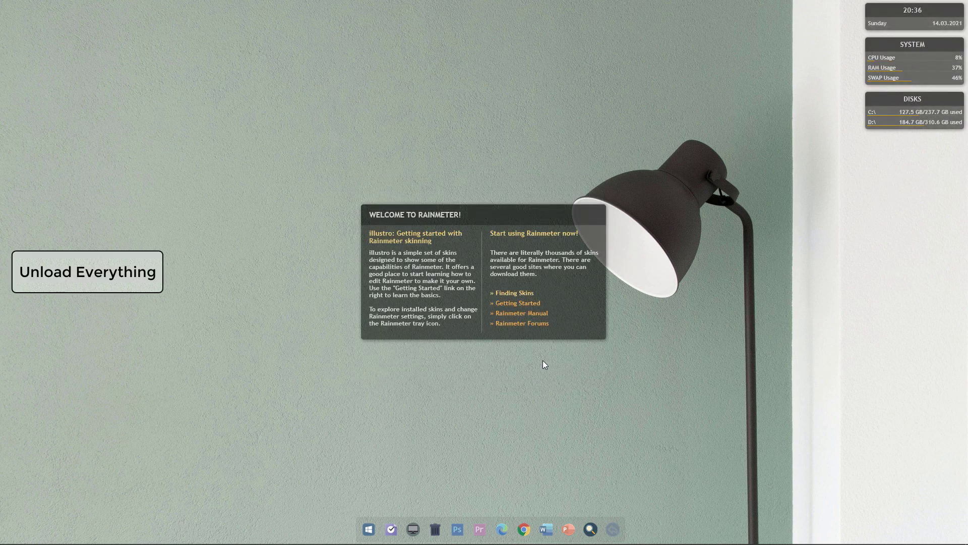
Unload the illustro Welcome skin and the clock skin from the desktop
right_click(537, 214)
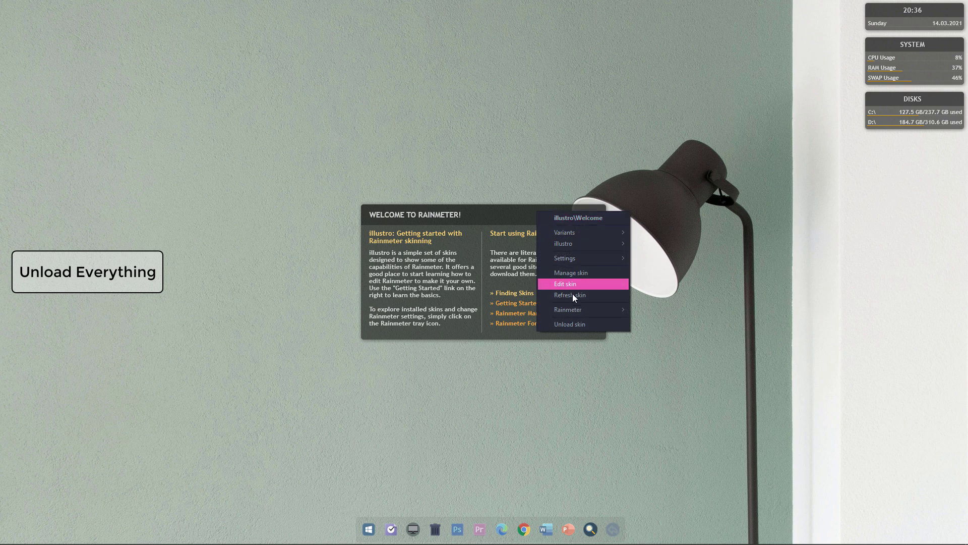
click(584, 324)
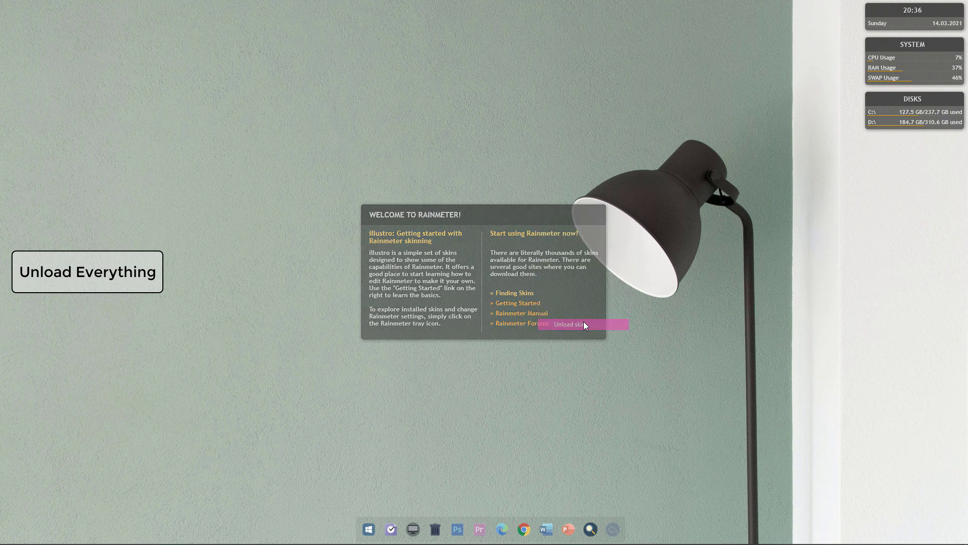
right_click(910, 18)
click(913, 159)
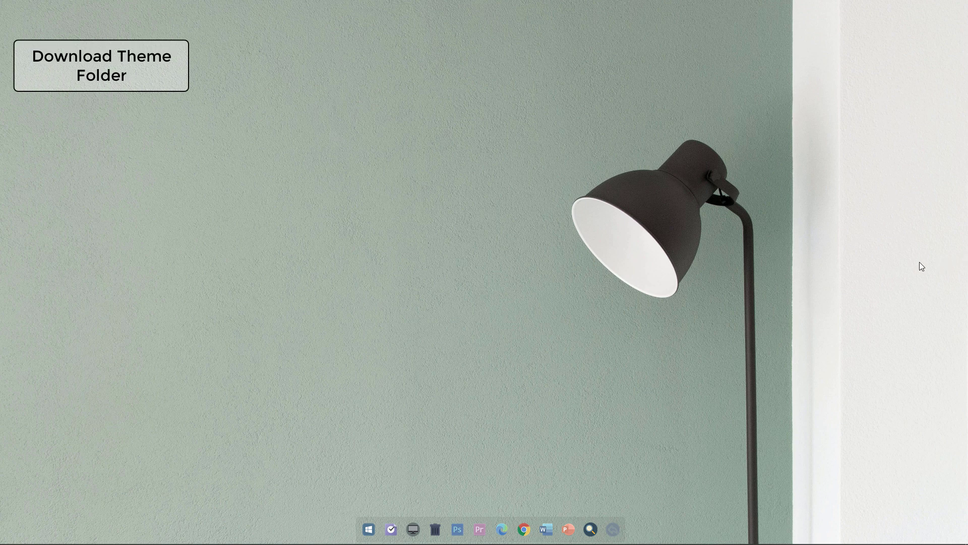
Switch to Chrome, download the Classy_Theme Folder 7z archive from Google Drive and show it in a maximized Downloads window
click(524, 528)
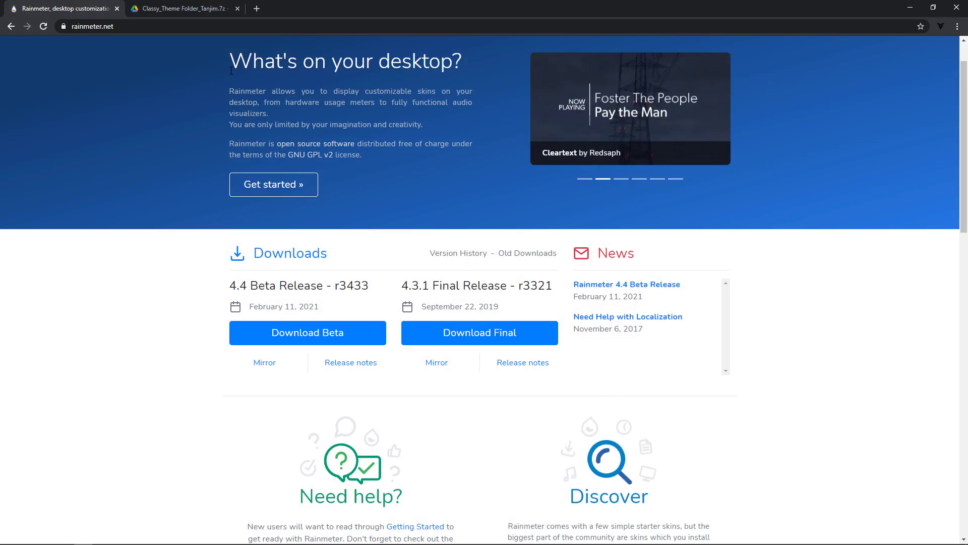
click(192, 11)
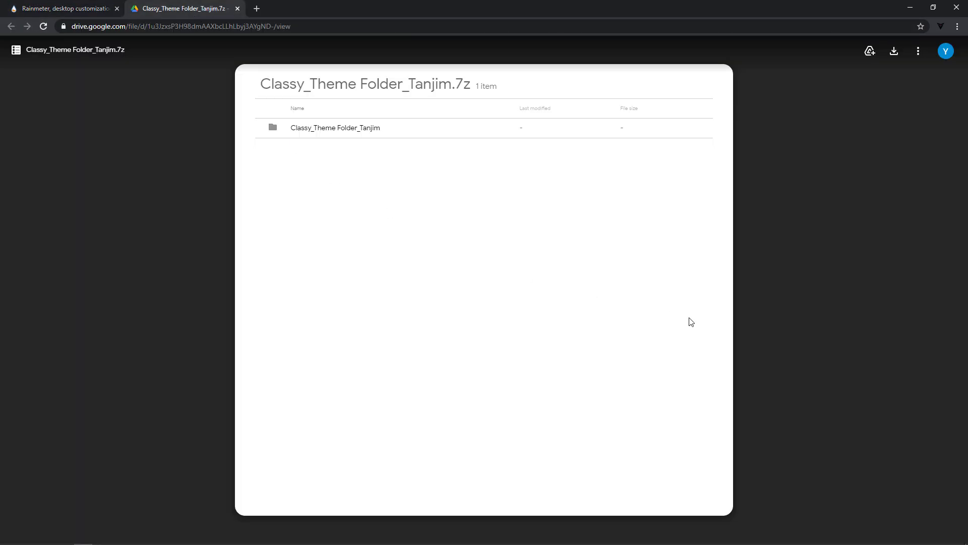
click(894, 51)
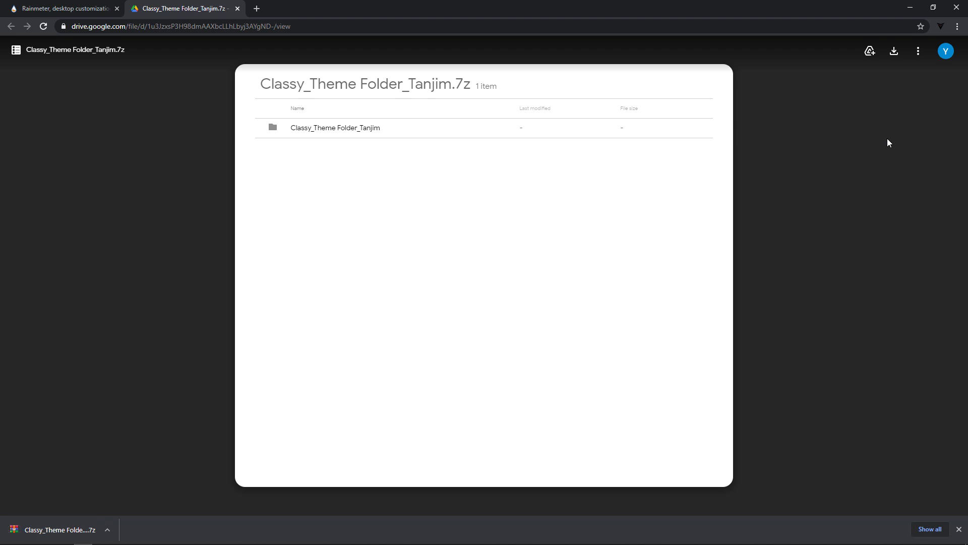
click(108, 529)
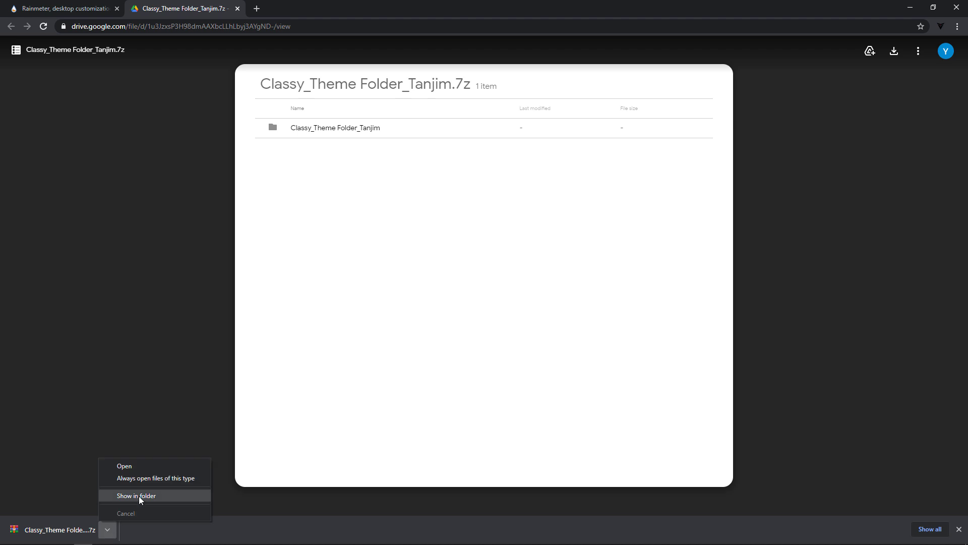
click(174, 497)
click(910, 9)
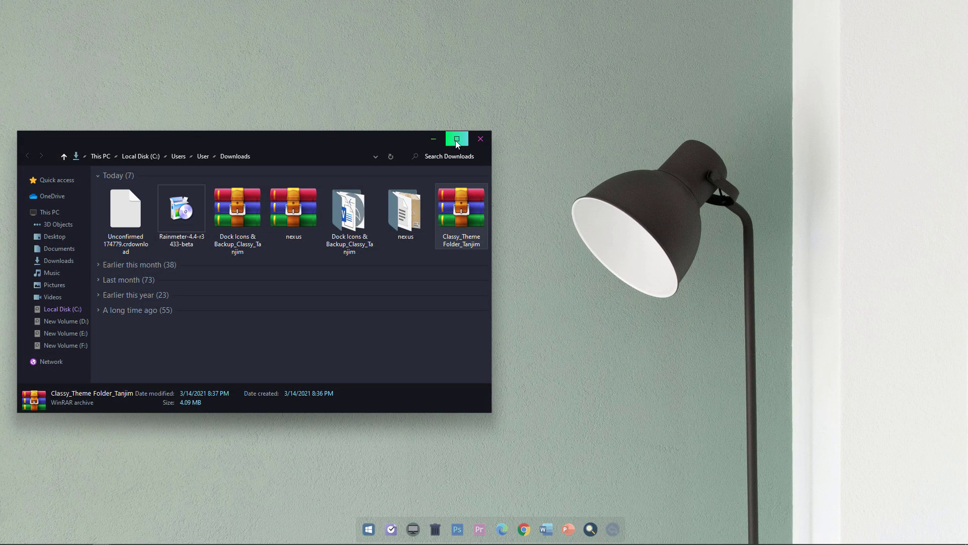
click(456, 141)
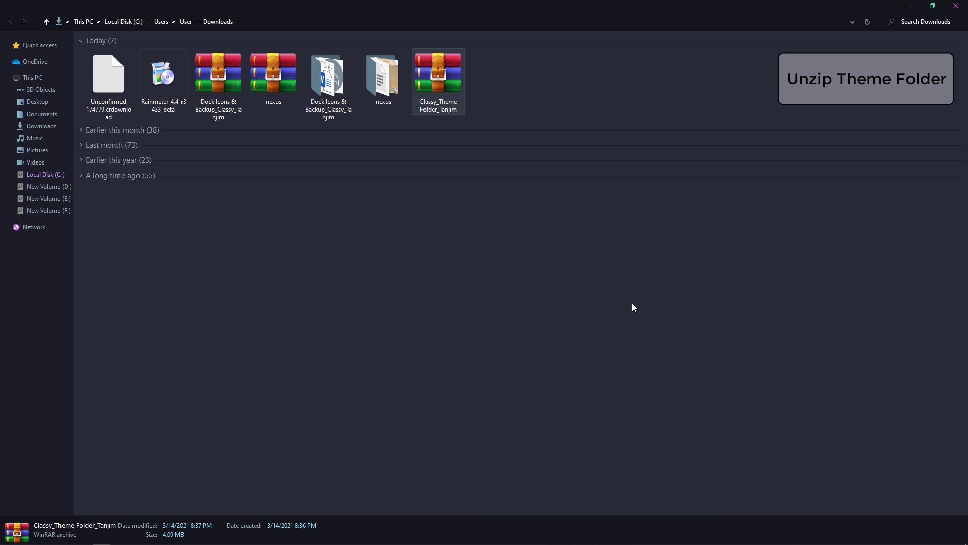
Extract the Classy_Theme Folder archive into its own folder with 7-Zip and open the extracted folder
right_click(449, 70)
mouse_move(513, 155)
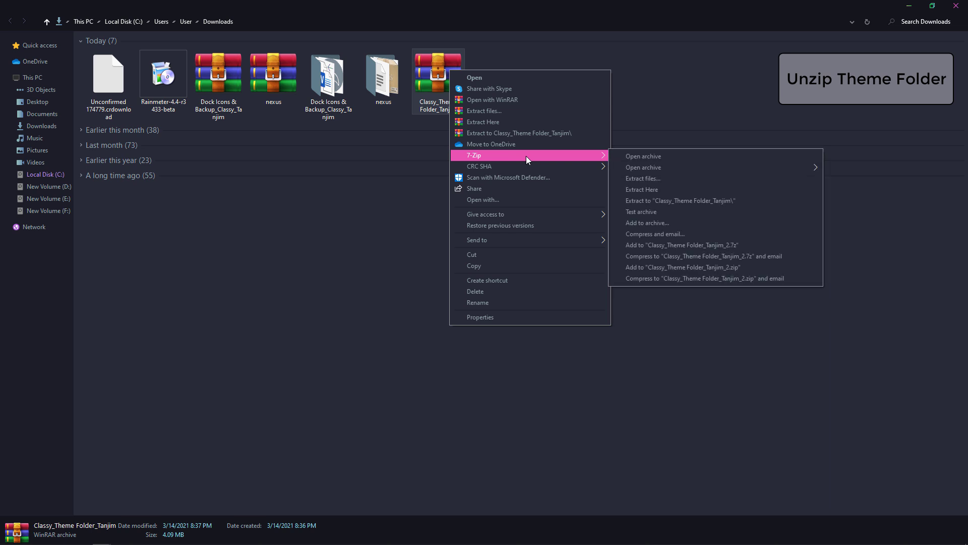
click(739, 201)
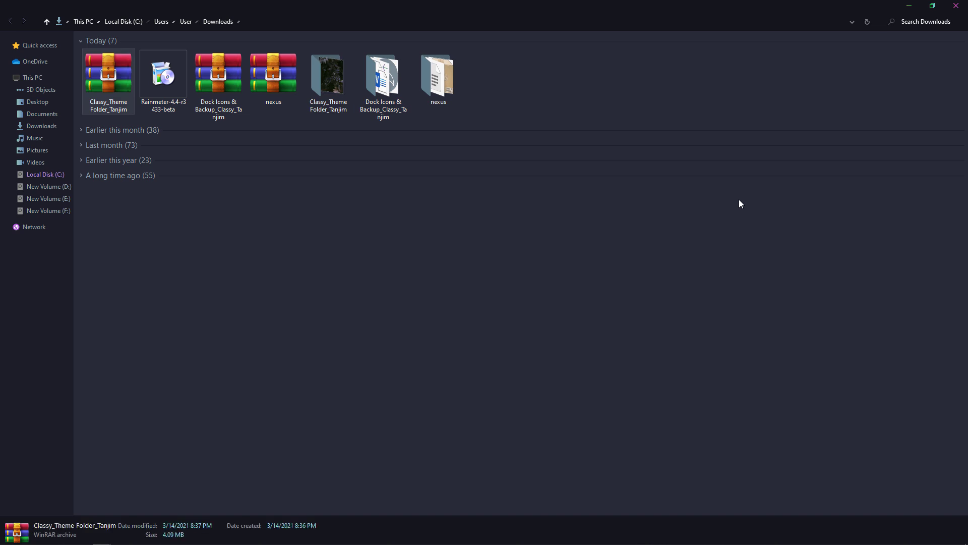
click(331, 87)
double_click(331, 88)
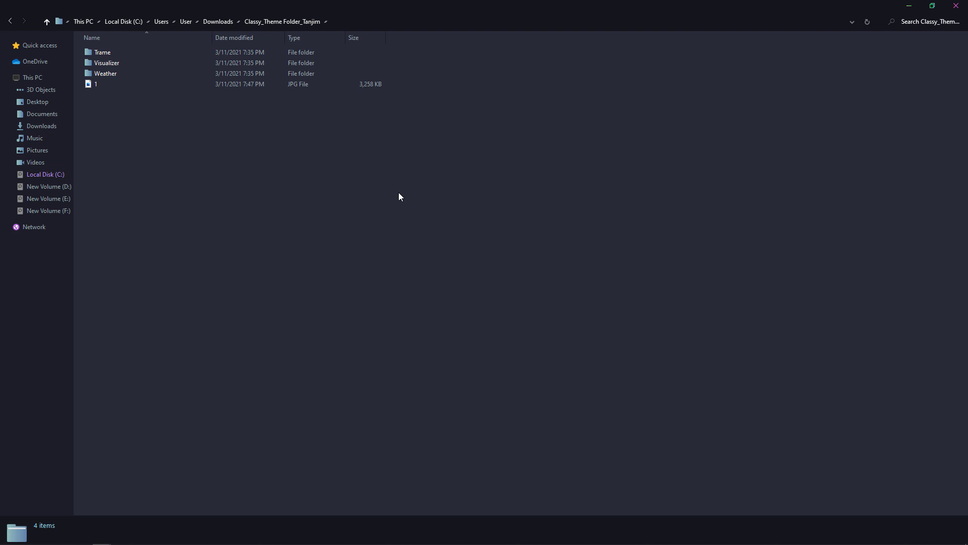
Display the theme folder's contents as icons and set the image 1 as the desktop background
right_click(512, 146)
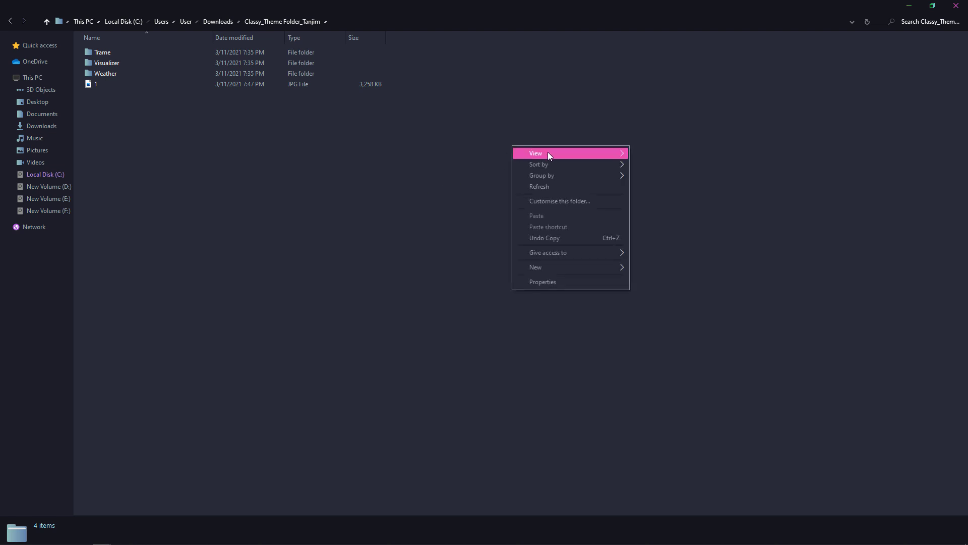
mouse_move(548, 153)
click(666, 164)
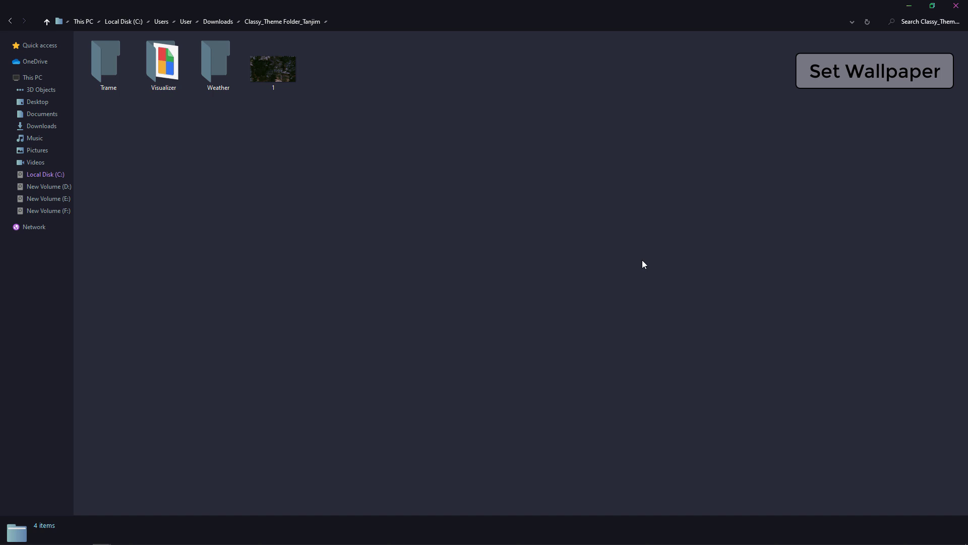
right_click(283, 64)
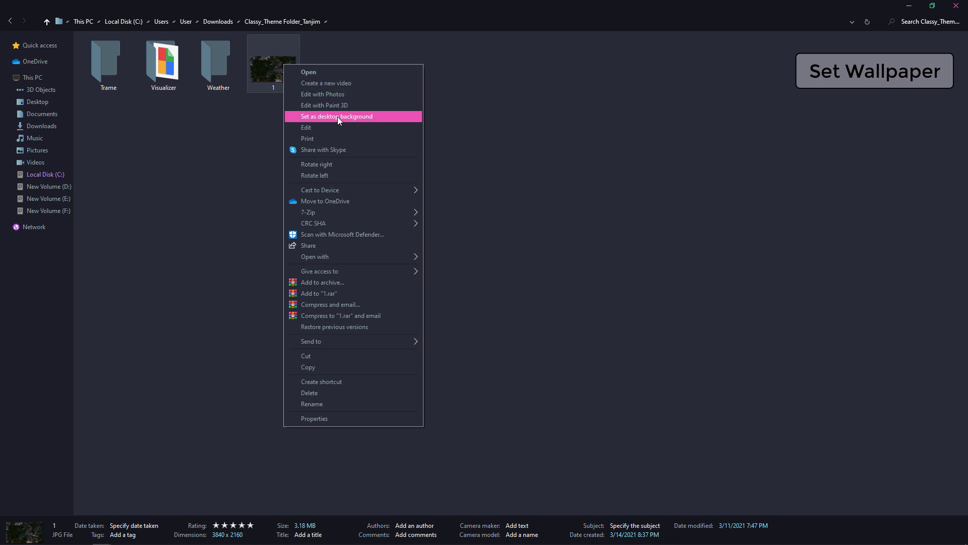
click(408, 118)
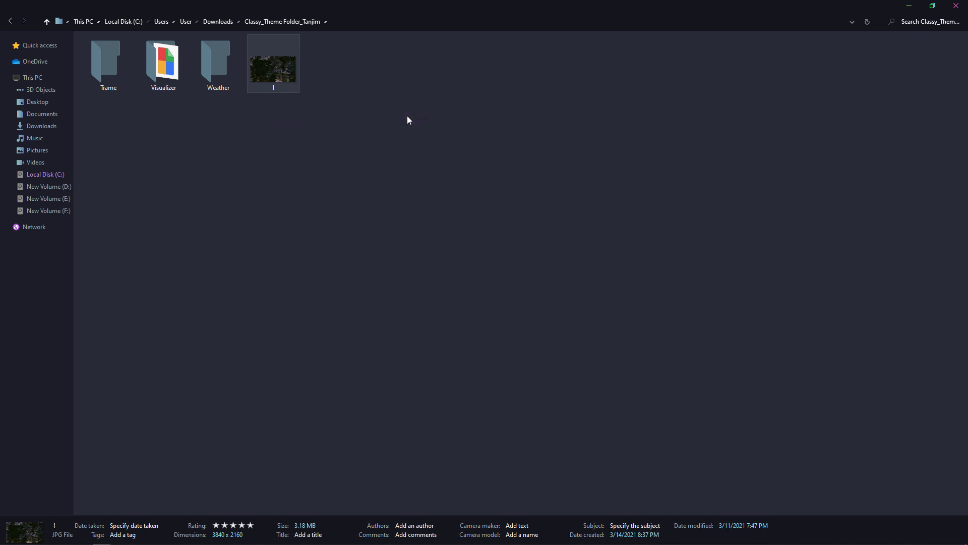
click(442, 201)
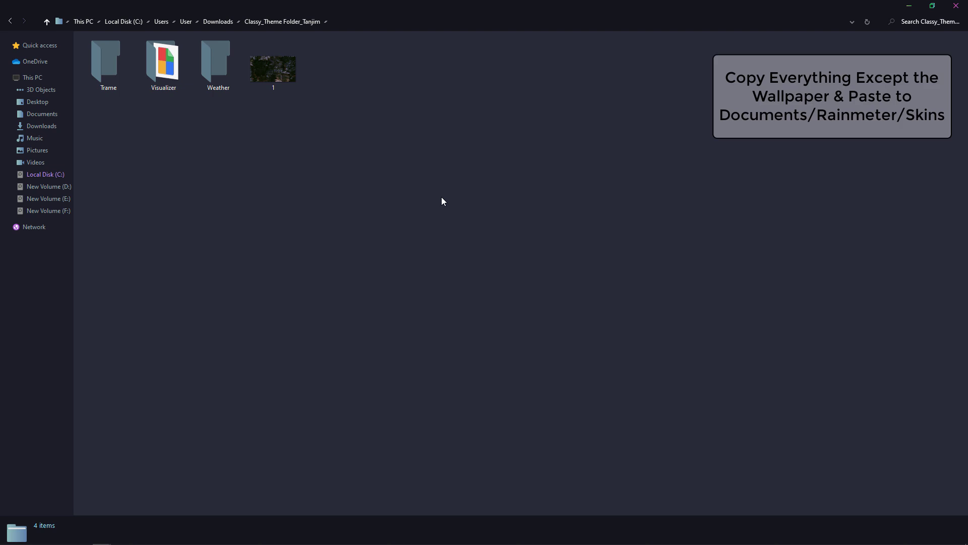
Copy the Trame, Visualizer and Weather folders into Documents/Rainmeter/Skins and close the Explorer window
drag(169, 95, 92, 59)
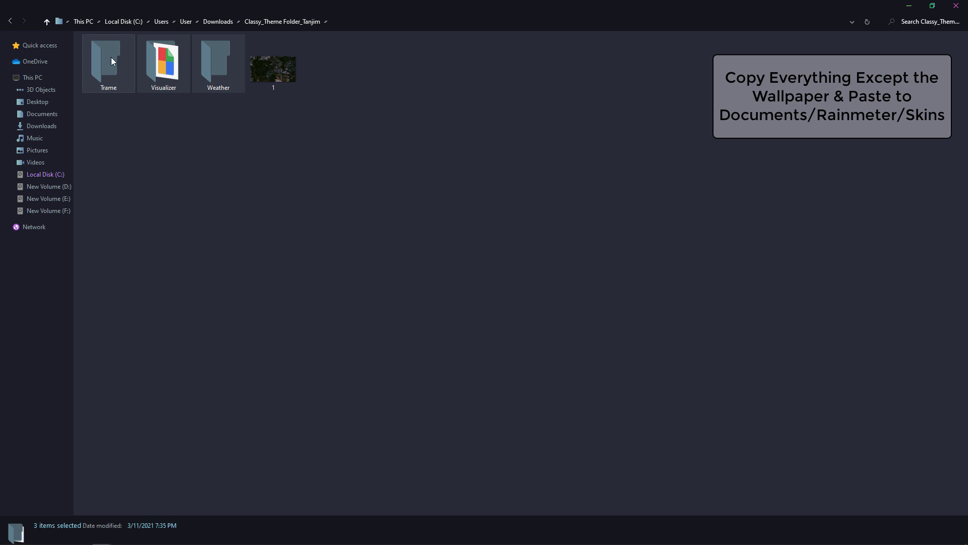
right_click(111, 56)
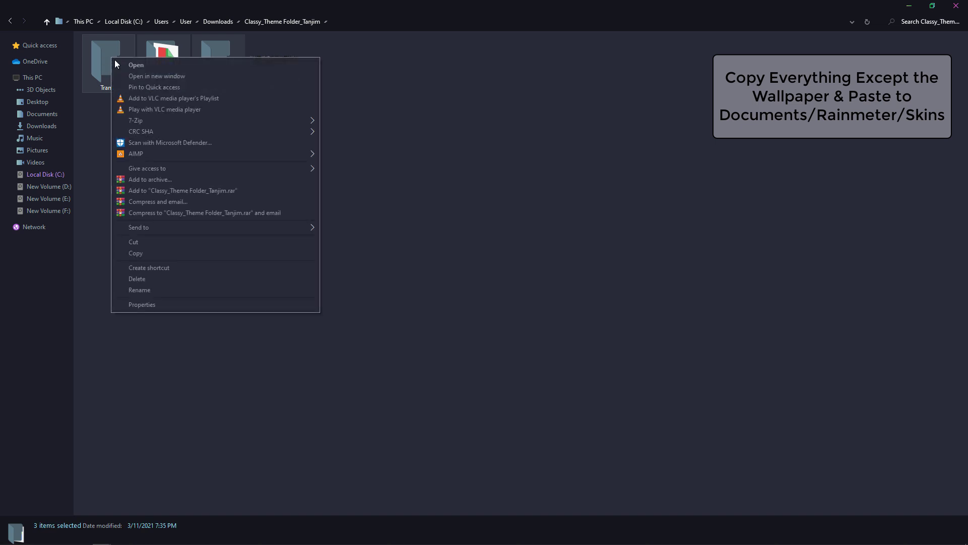
click(176, 253)
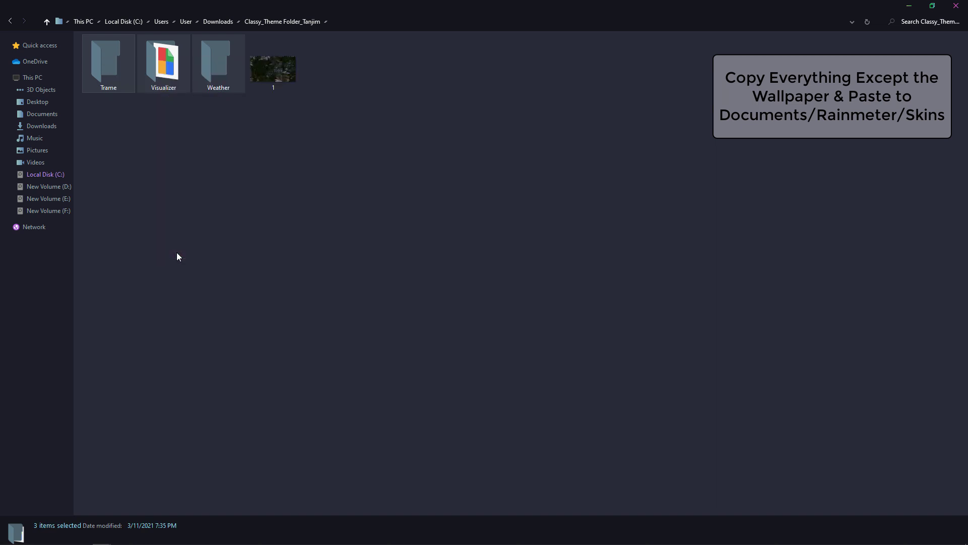
click(53, 115)
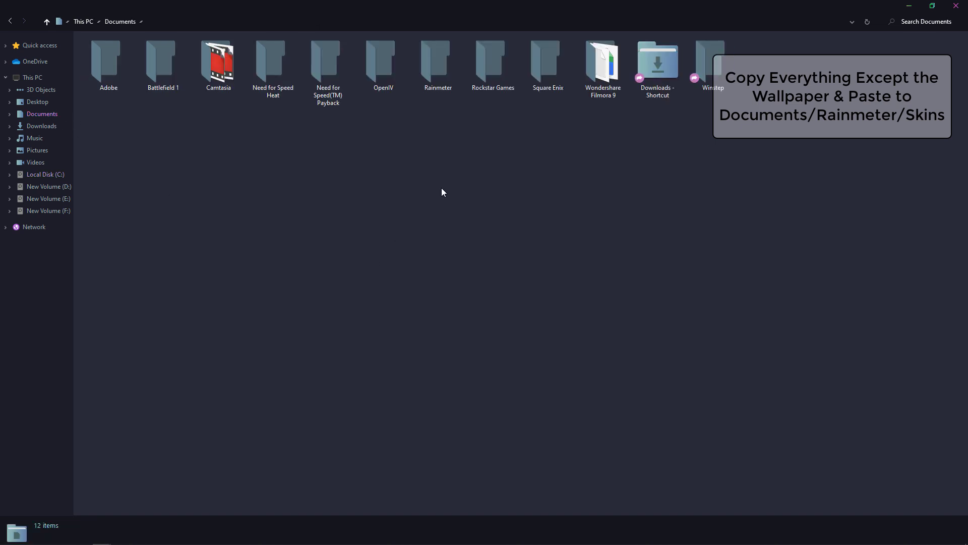
double_click(437, 71)
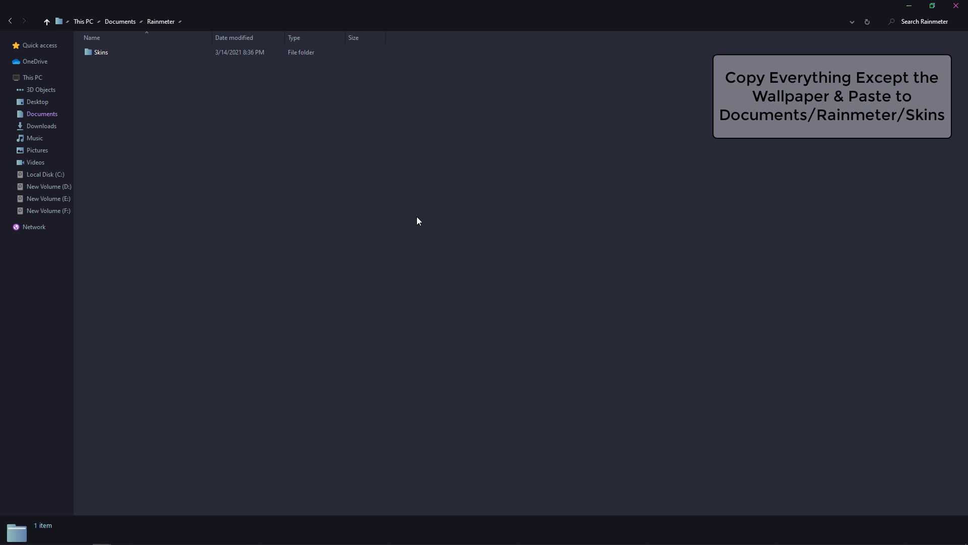
double_click(110, 52)
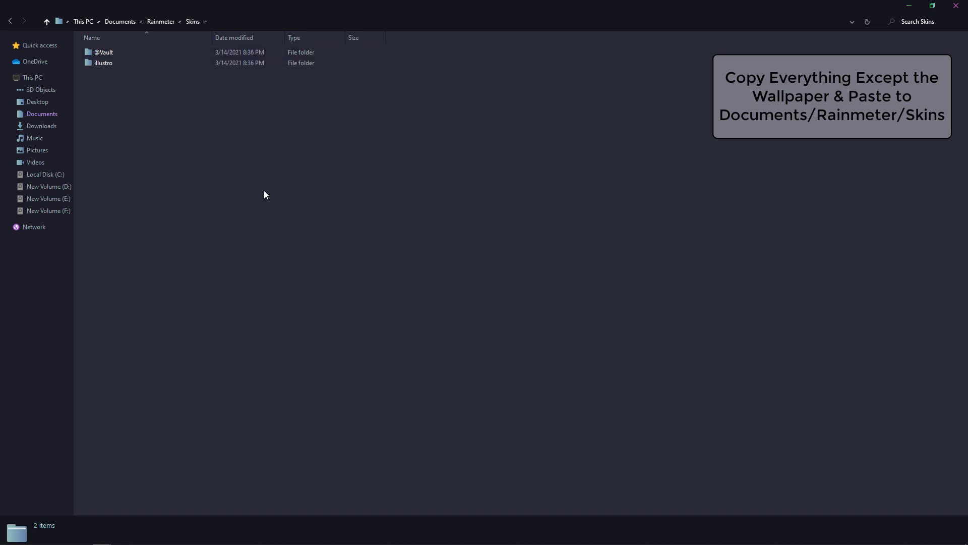
right_click(413, 168)
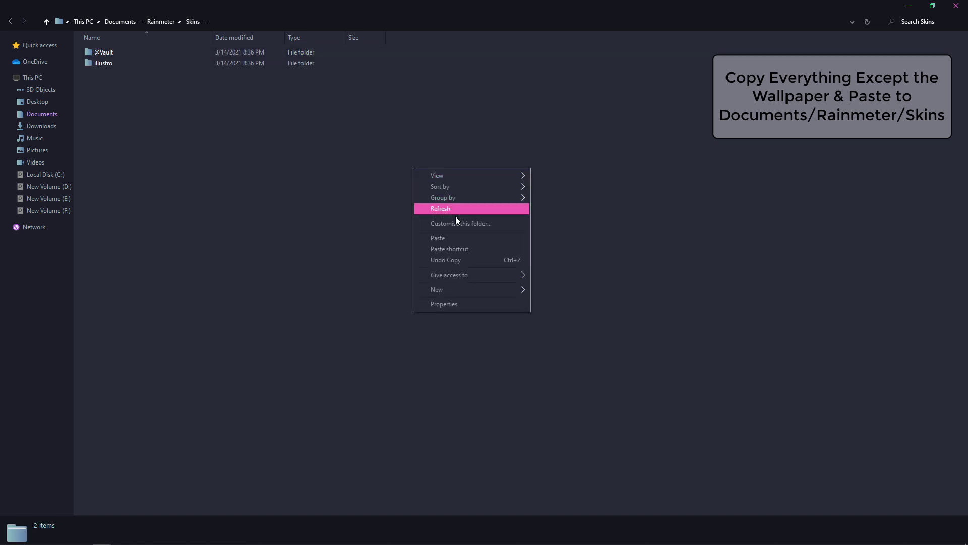
click(502, 238)
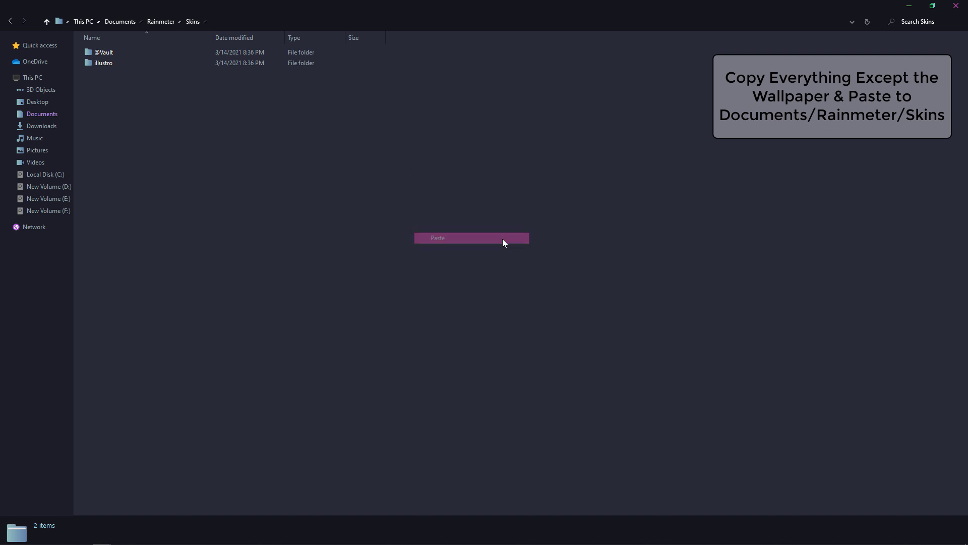
click(503, 240)
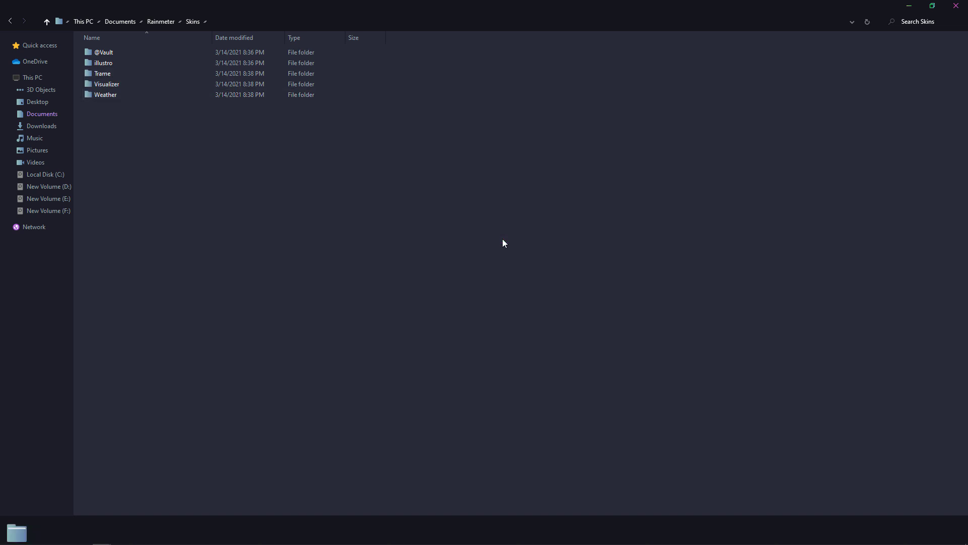
click(958, 6)
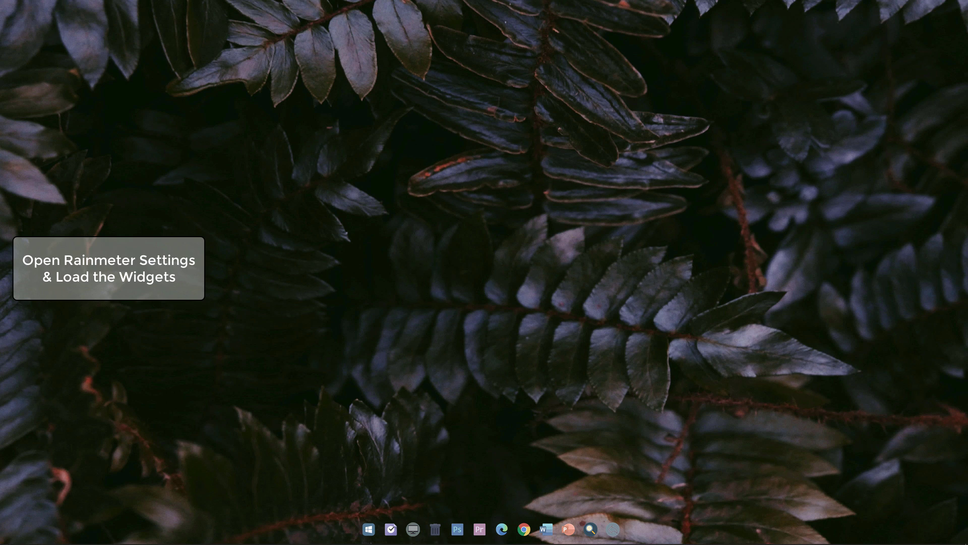
Open the Manage Rainmeter window and refresh all skins
mouse_move(813, 542)
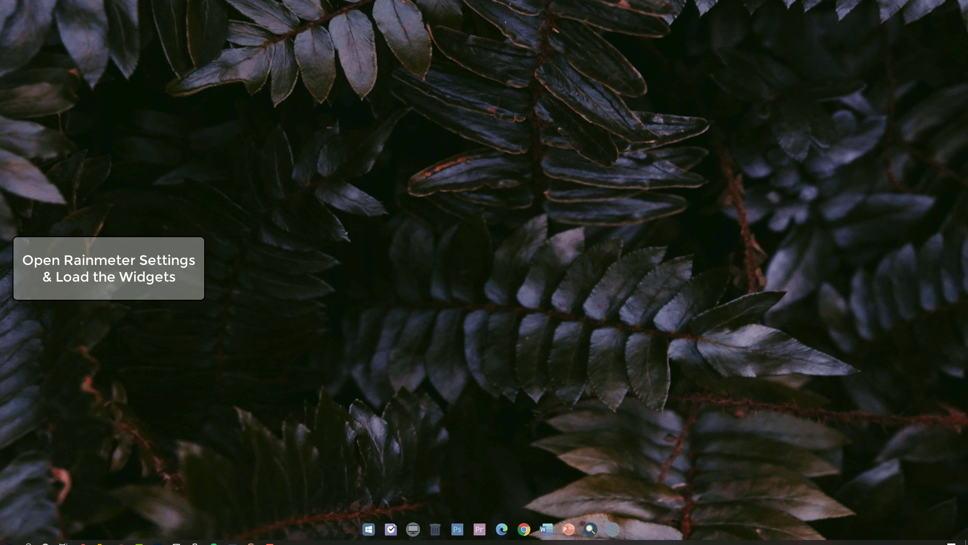
click(888, 537)
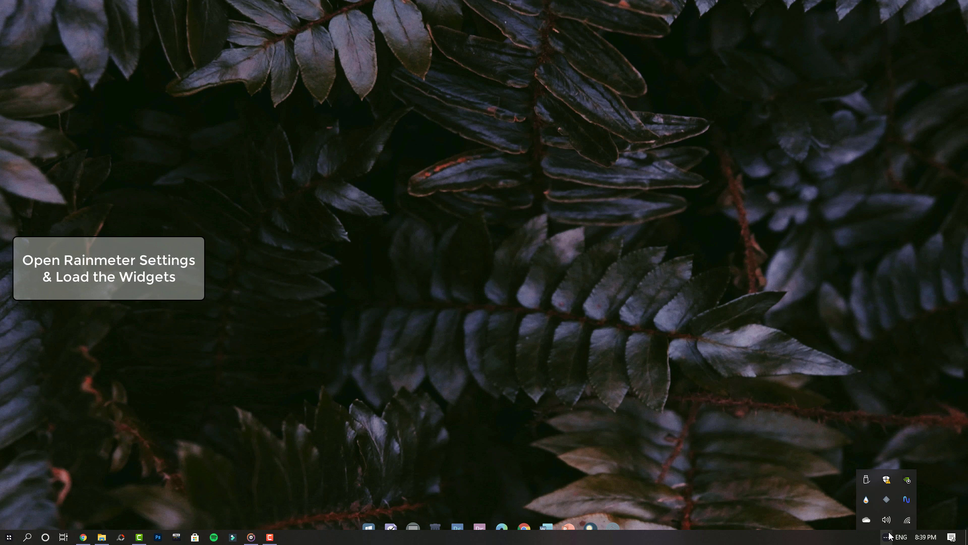
click(866, 499)
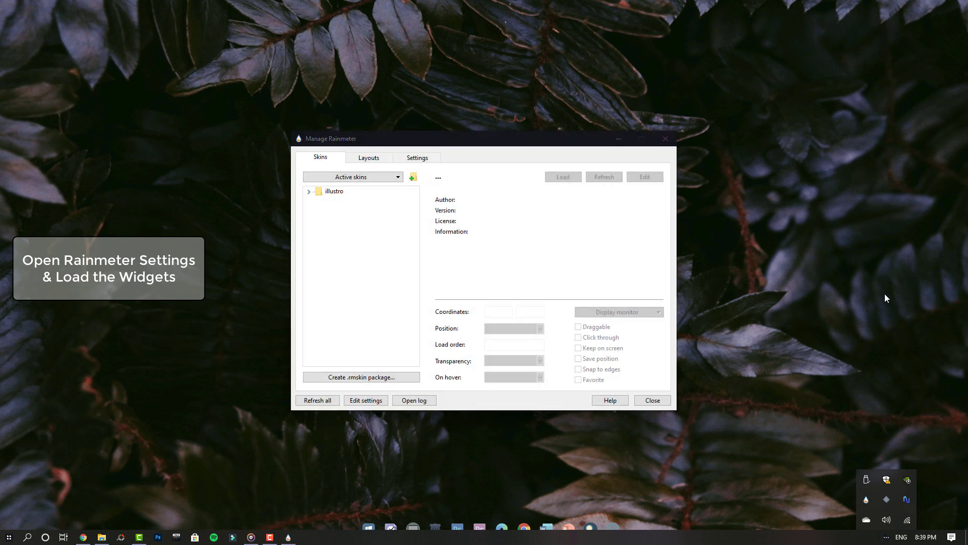
click(326, 402)
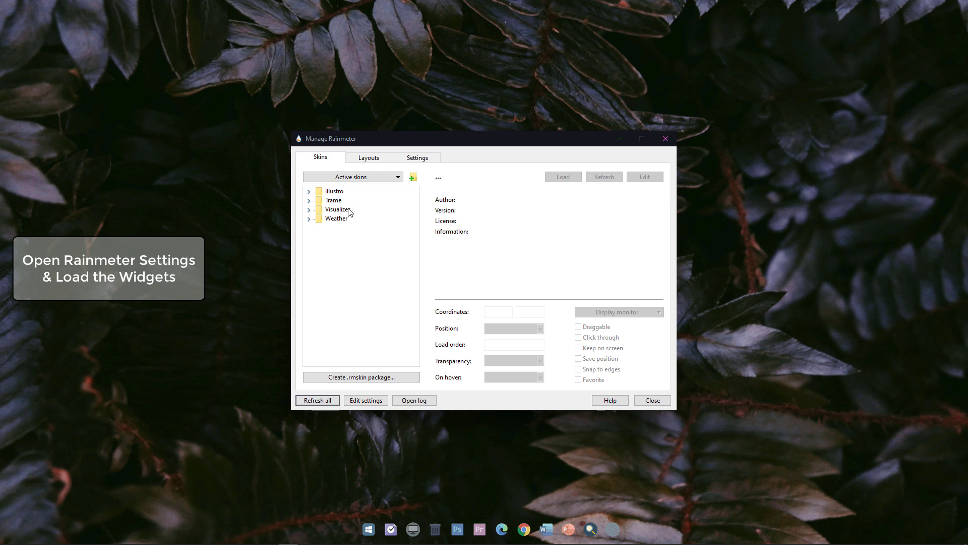
Load the Info.ini skin from Trame/Info and set its position to On desktop
click(309, 201)
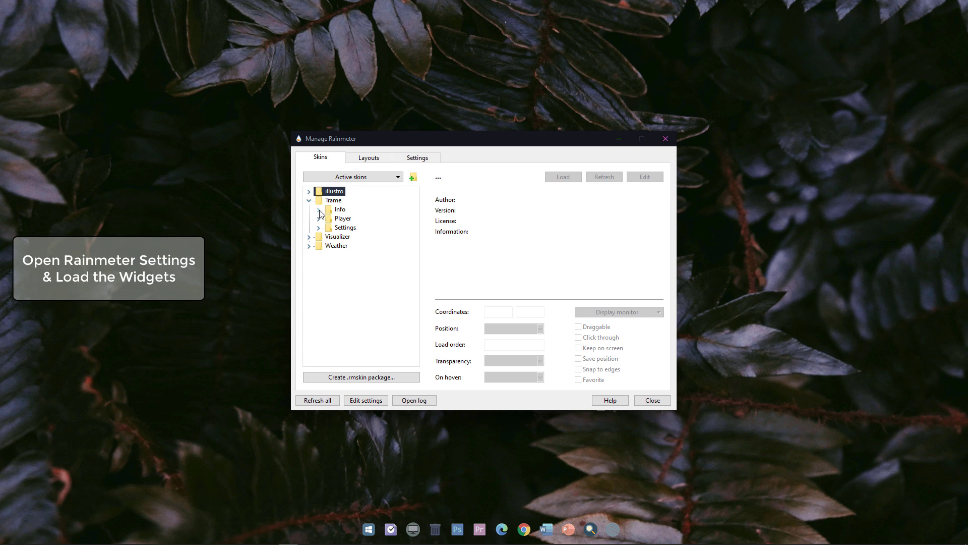
click(319, 209)
click(355, 218)
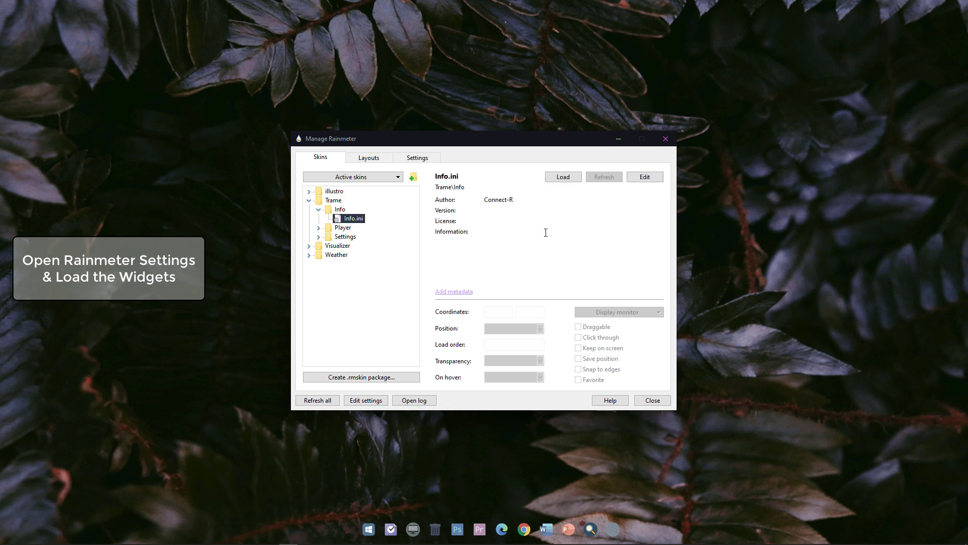
click(567, 177)
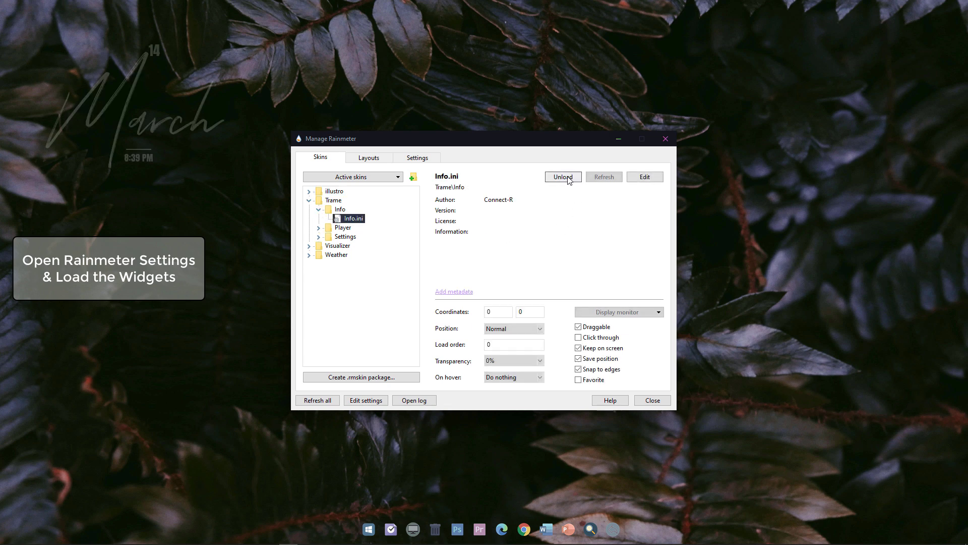
click(530, 329)
click(522, 339)
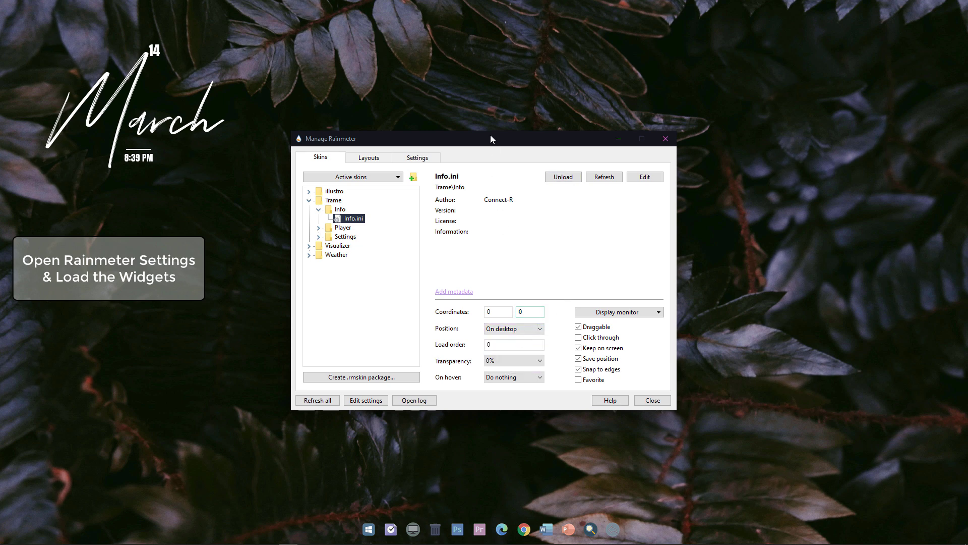
Move the date and time widget to the centre of the desktop, at about coordinates 695, 267, shifting the Manage Rainmeter window aside and back
drag(491, 138, 137, 273)
drag(142, 131, 493, 266)
drag(222, 270, 563, 157)
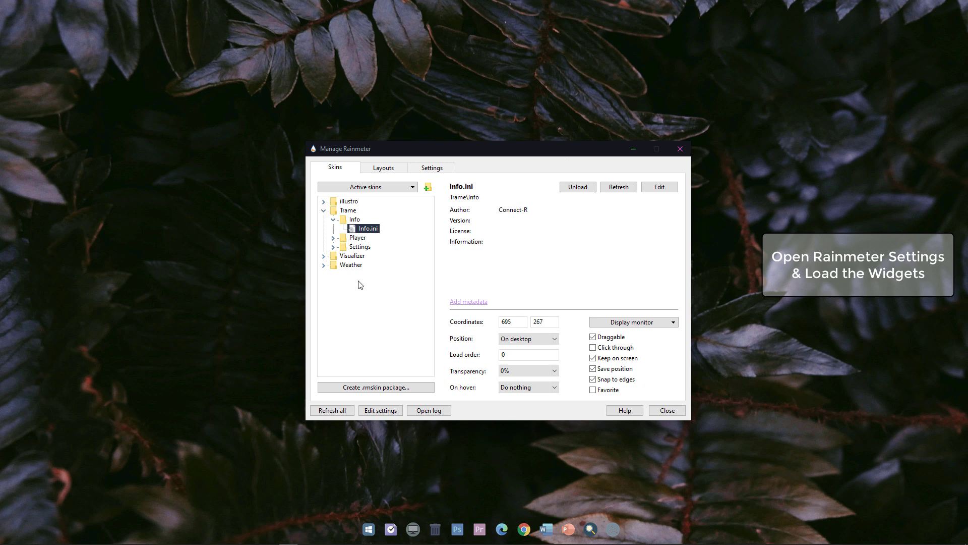
Load the Weather Forecast.ini skin from Weather/Weather Forecast and set its position to On desktop
click(323, 266)
click(333, 274)
click(379, 284)
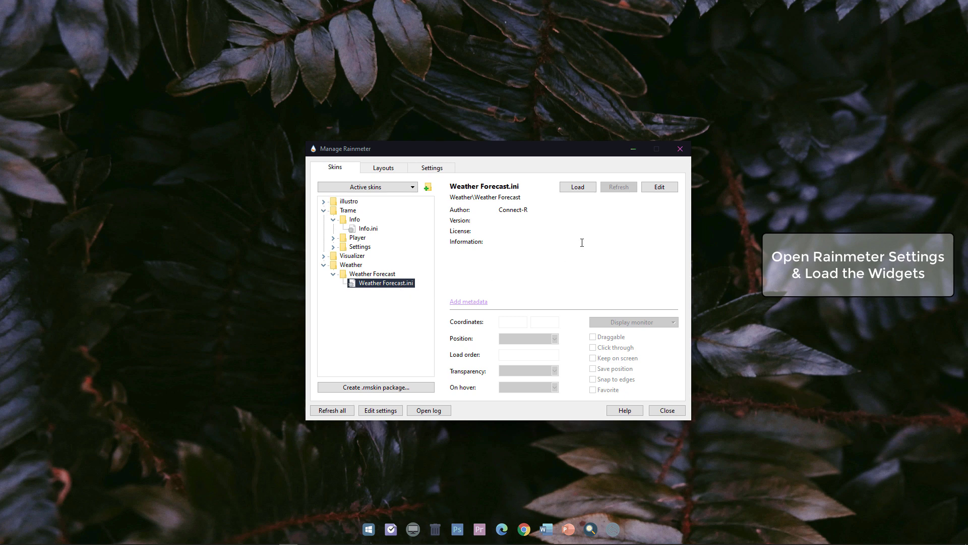
click(581, 190)
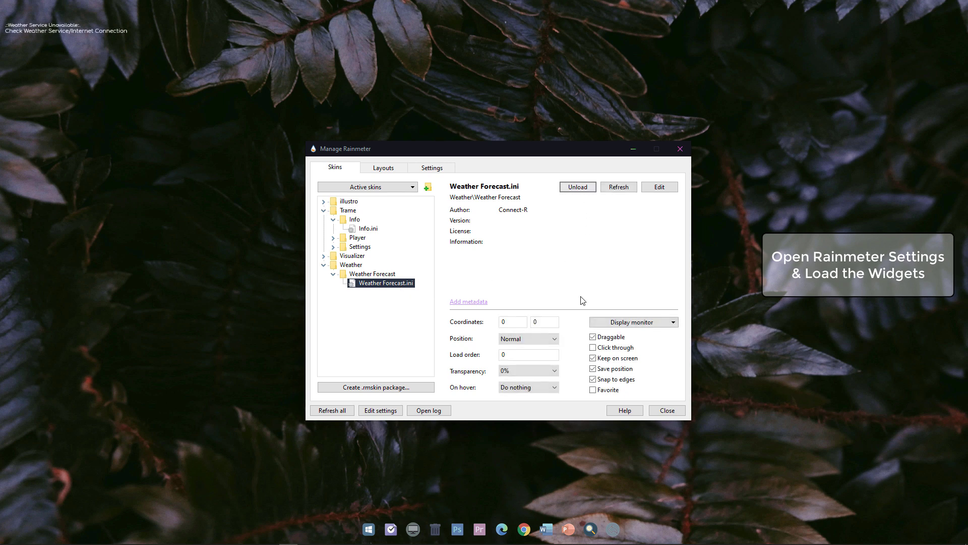
click(555, 342)
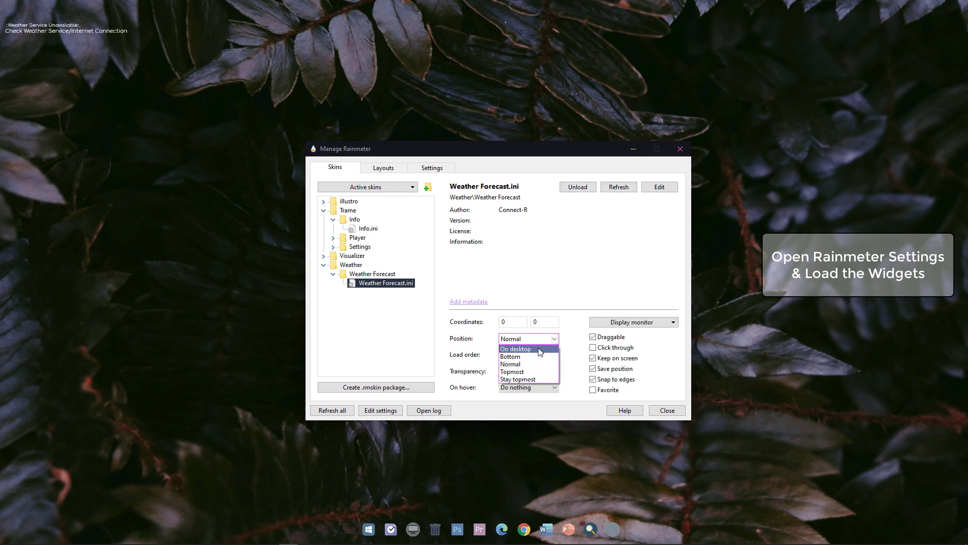
click(542, 349)
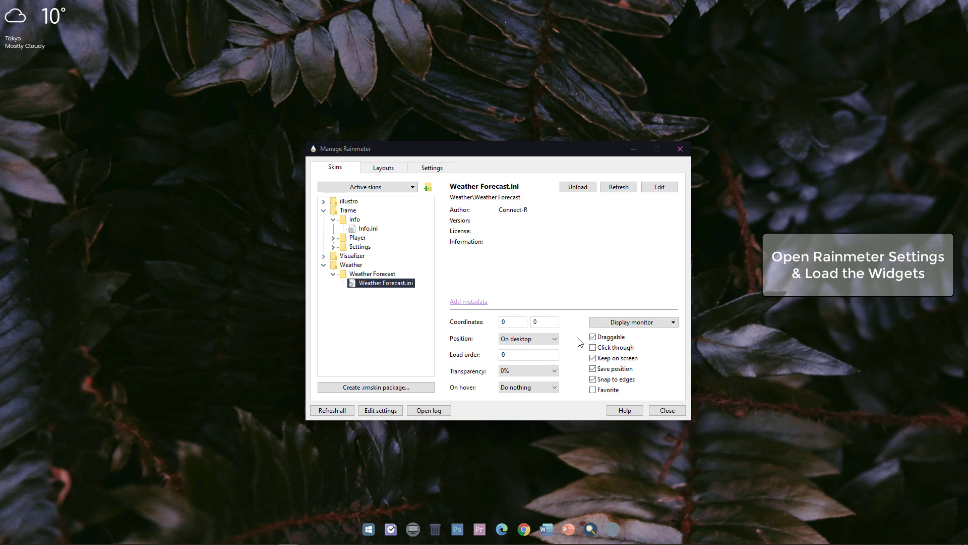
Load the Visualizer.ini skin and set its position to On desktop
click(324, 256)
click(366, 265)
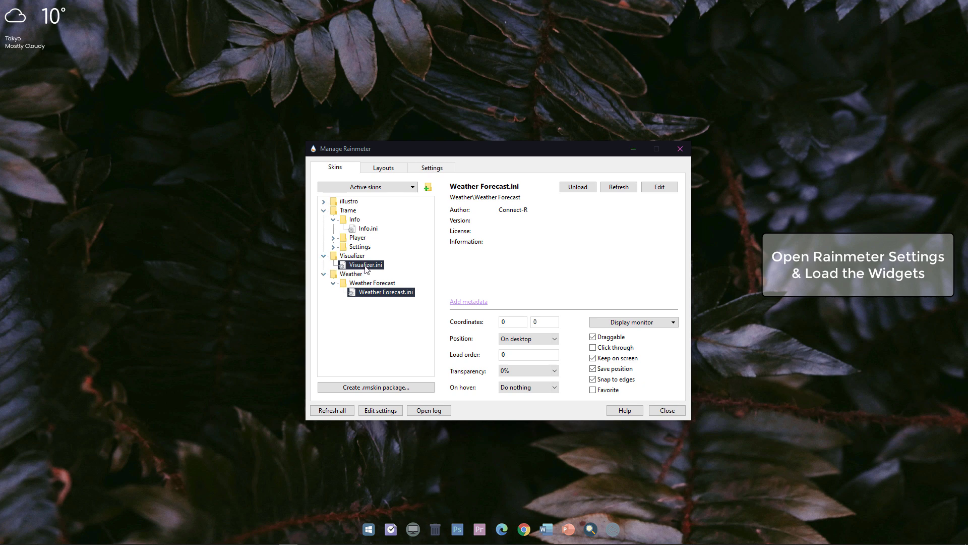
click(578, 187)
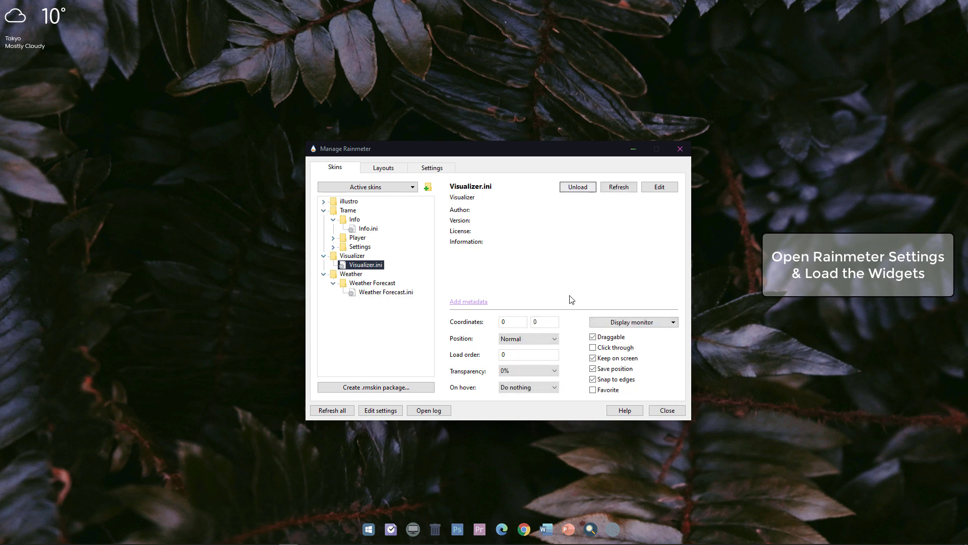
click(555, 339)
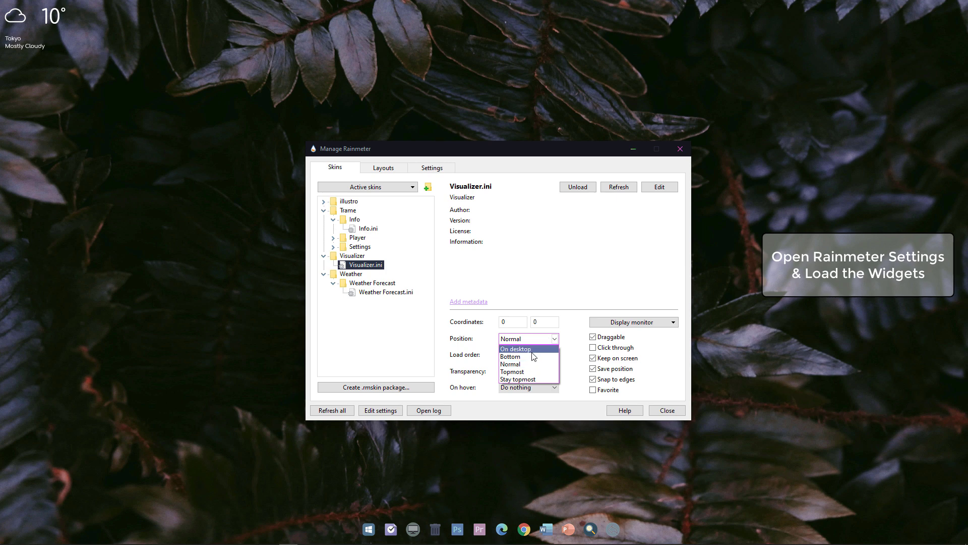
click(524, 348)
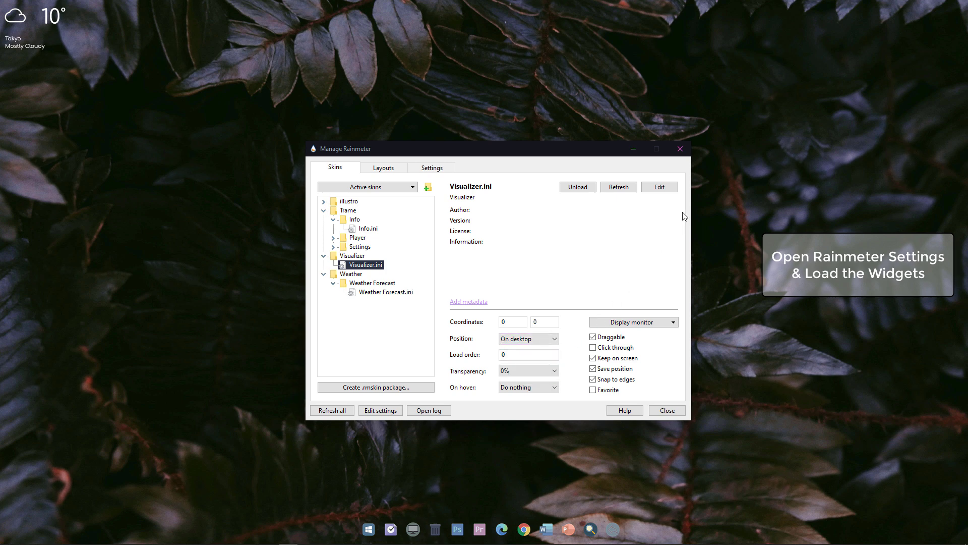
Close the Manage Rainmeter window, then shift the weather widget and the date and time widget slightly lower on the desktop
click(680, 149)
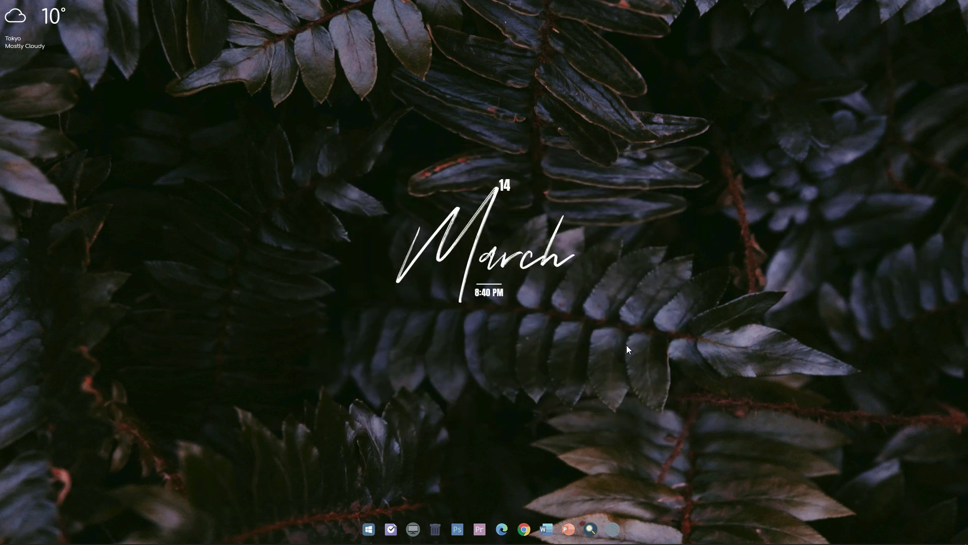
drag(15, 48, 21, 61)
drag(505, 266, 505, 295)
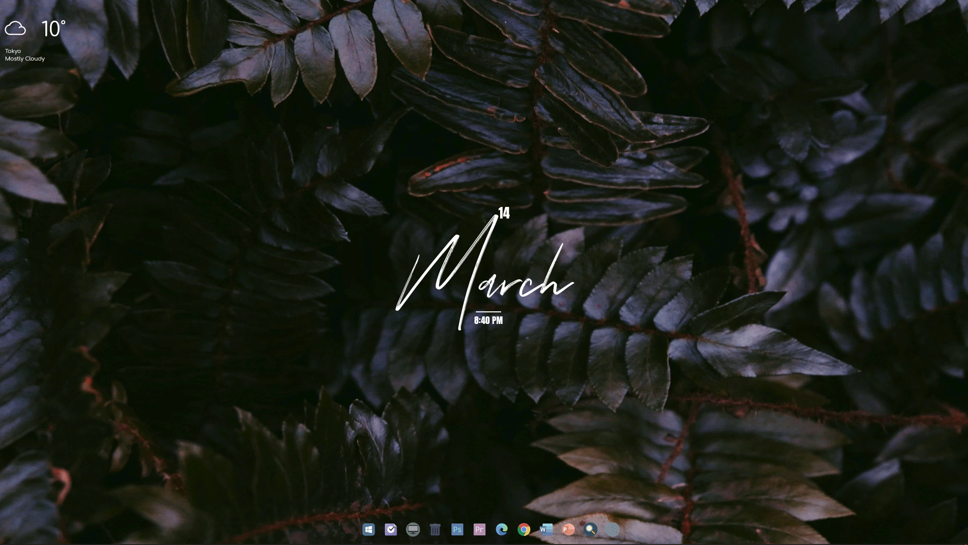
Switch to Groove Music, play the track Your Little Wings YM to activate the visualizer, and minimize the player
mouse_move(312, 543)
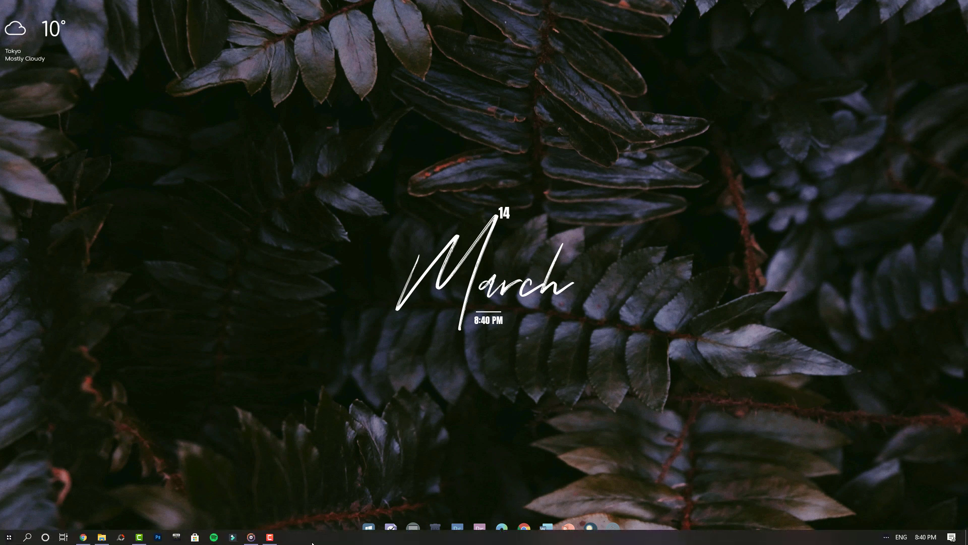
click(251, 537)
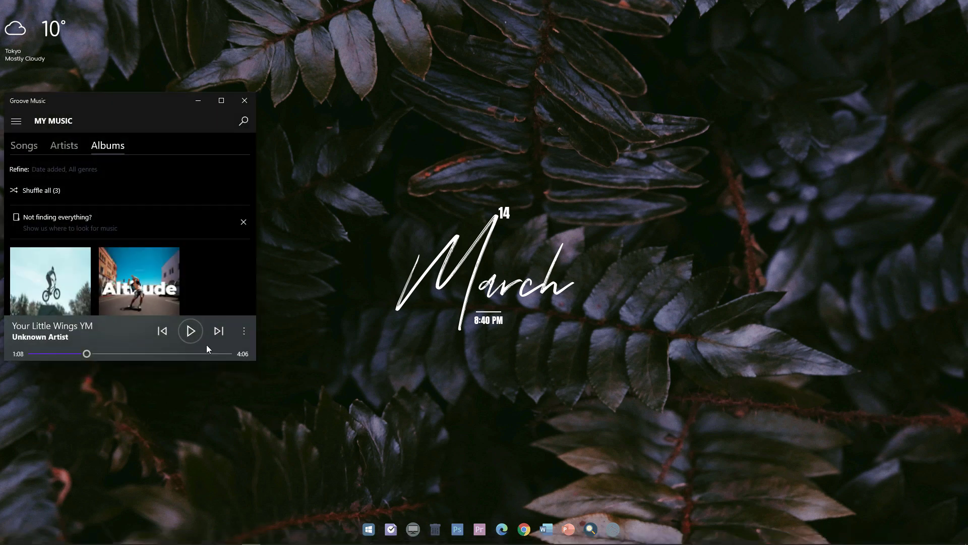
click(190, 330)
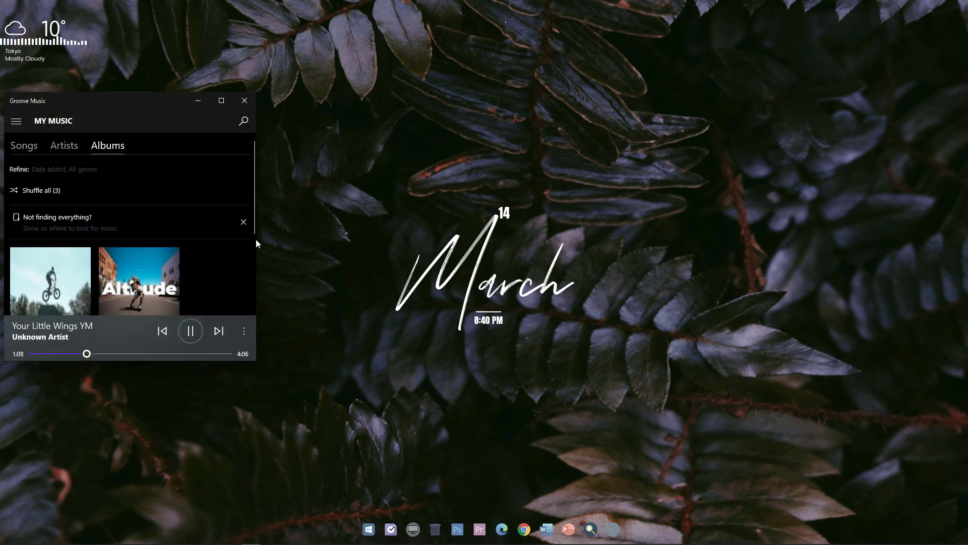
click(196, 102)
Place the visualizer widget centred just above the dock, moving the weather widget aside and back to the desktop's upper-left corner
drag(56, 43, 110, 90)
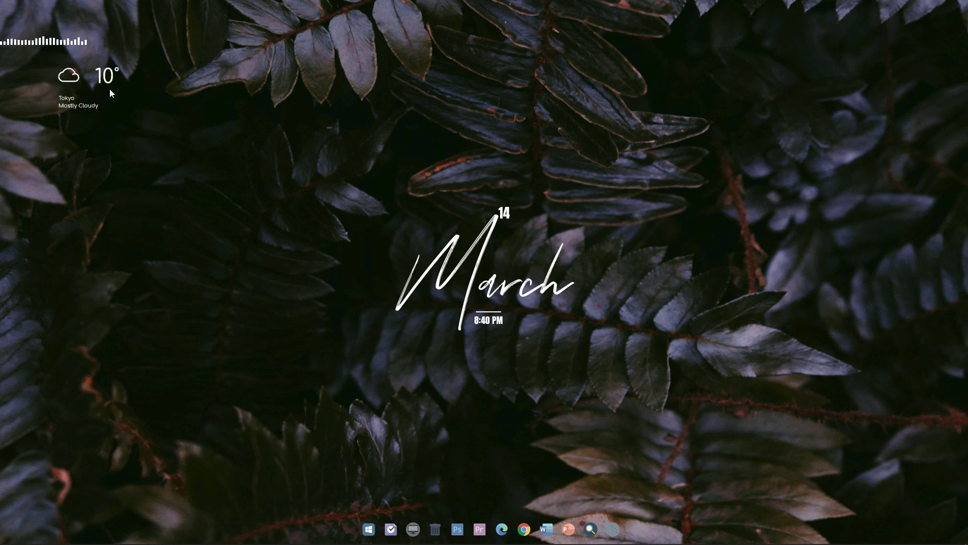
drag(20, 45, 470, 517)
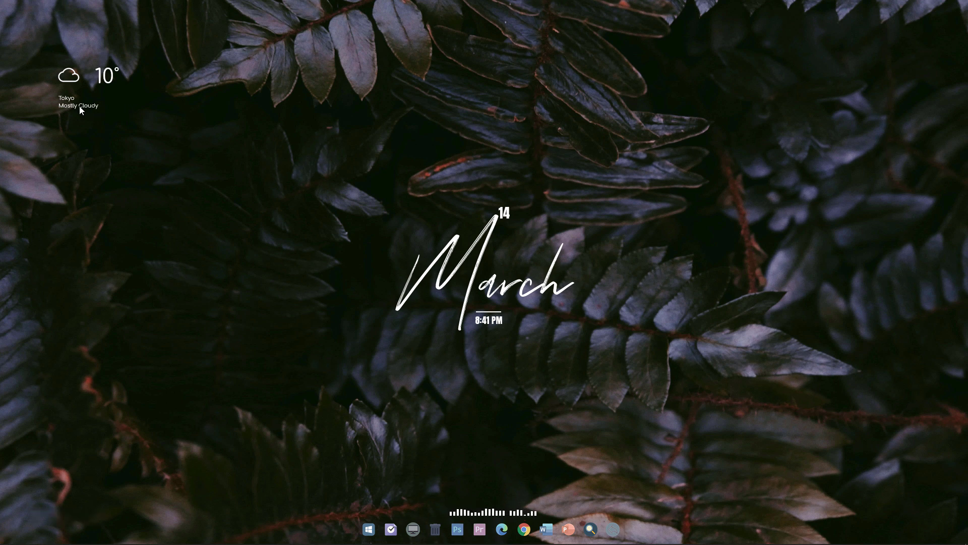
drag(78, 104, 30, 57)
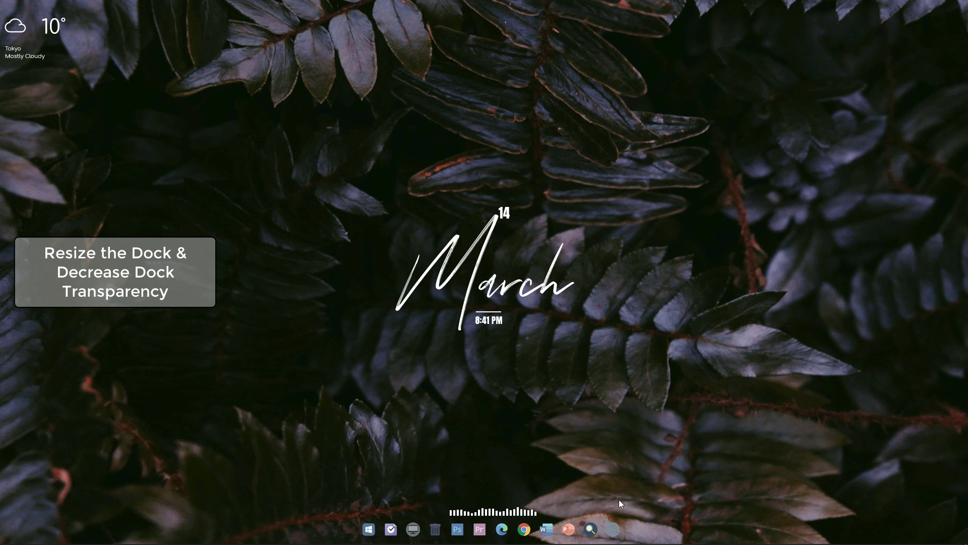
Open the Nexus dock's appearance preferences and set the dock icon size to 31 pixels
right_click(604, 526)
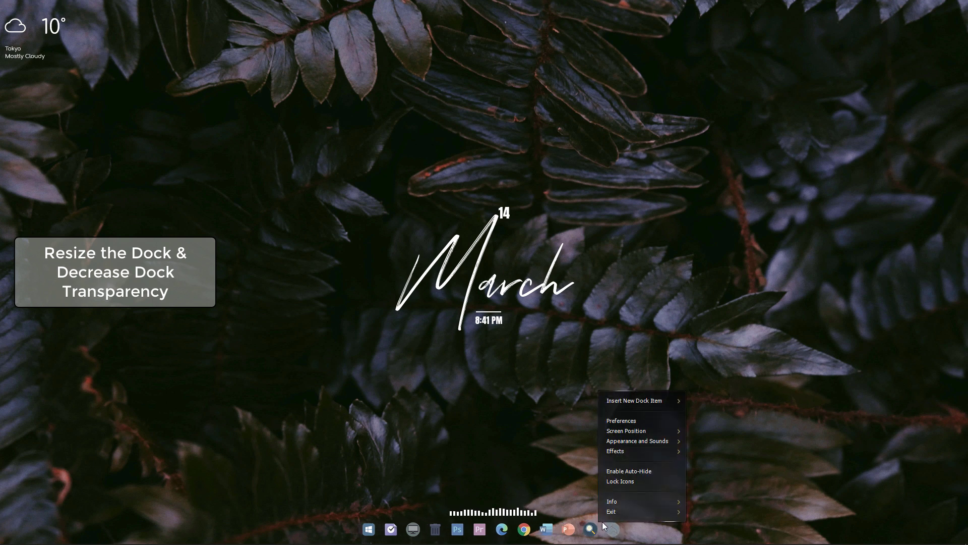
click(655, 420)
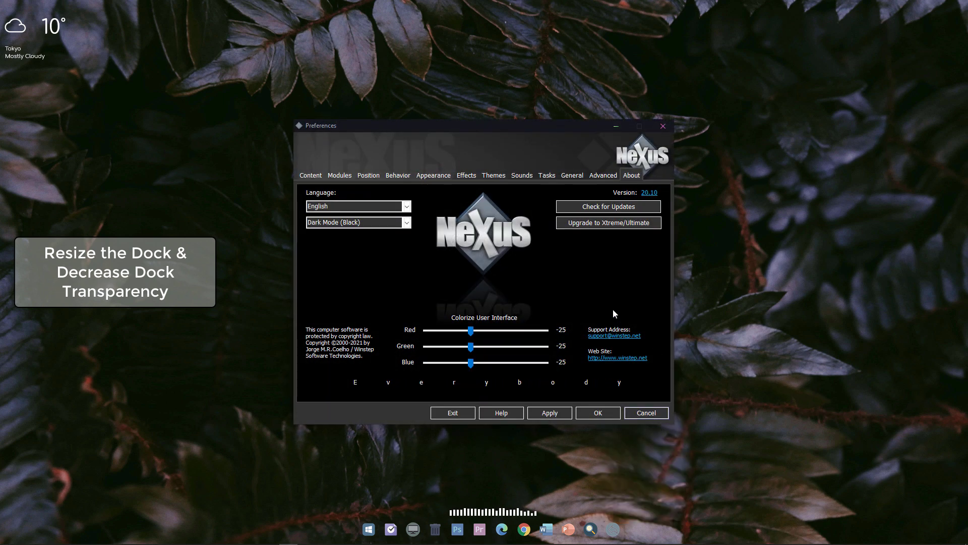
click(434, 175)
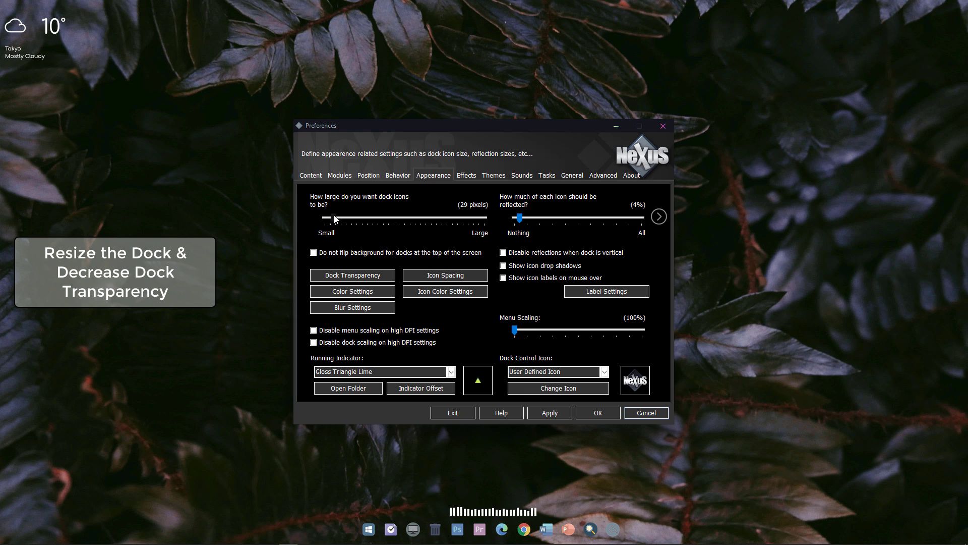
drag(334, 218, 337, 218)
drag(337, 218, 337, 220)
Set the dock transparency to 50%, apply the appearance changes and close the Nexus preferences
click(374, 275)
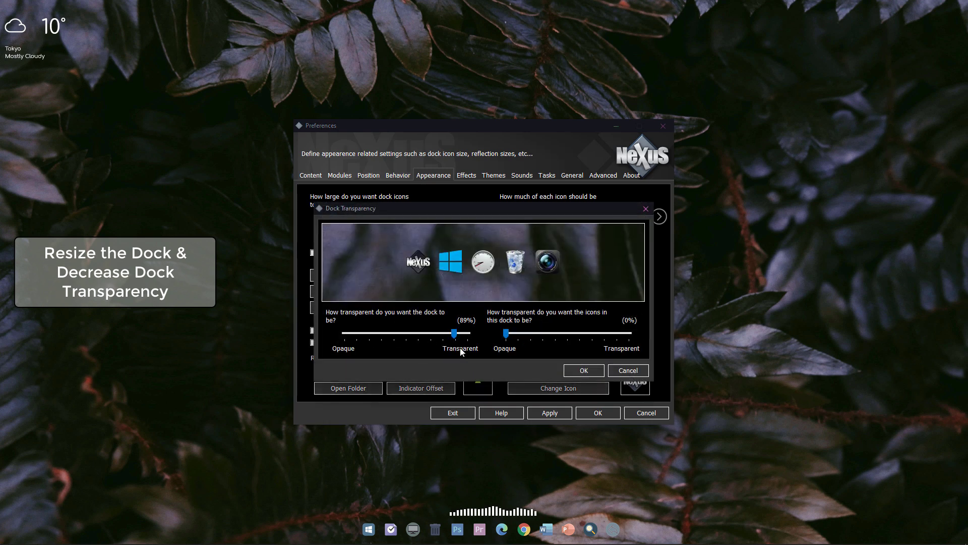
drag(454, 333, 408, 335)
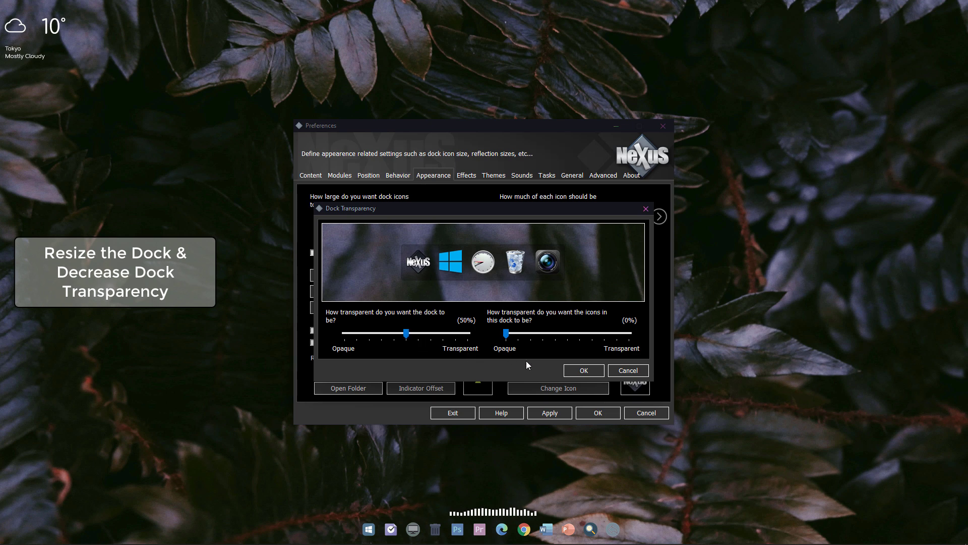
click(580, 371)
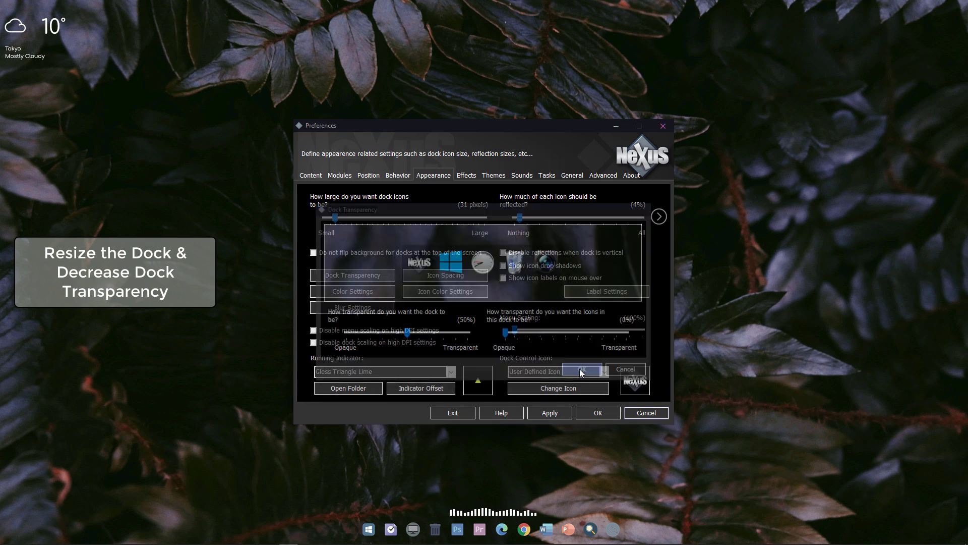
click(550, 413)
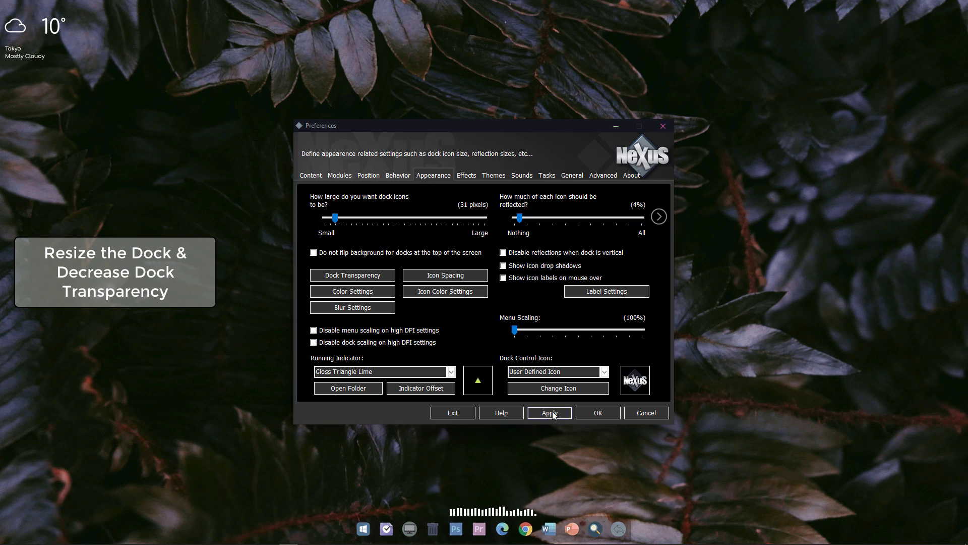
click(611, 415)
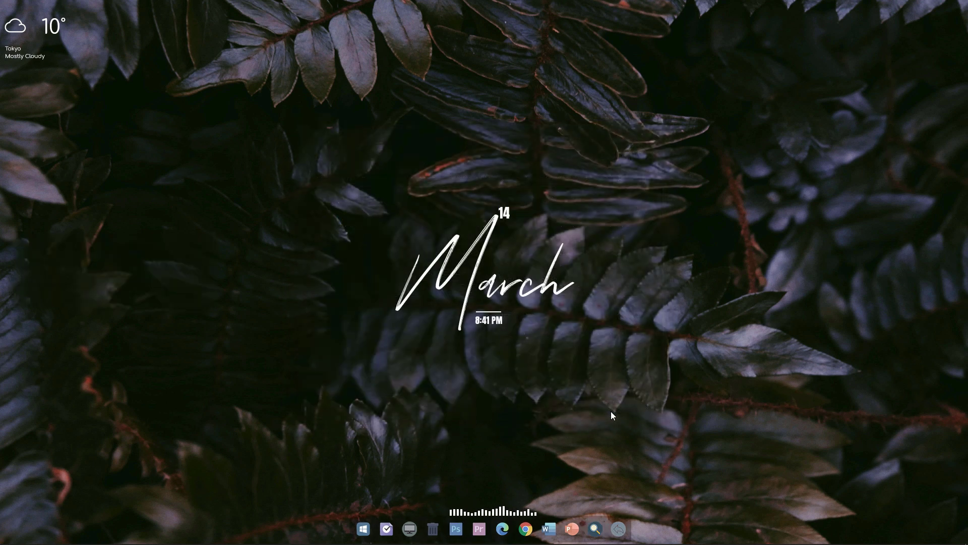